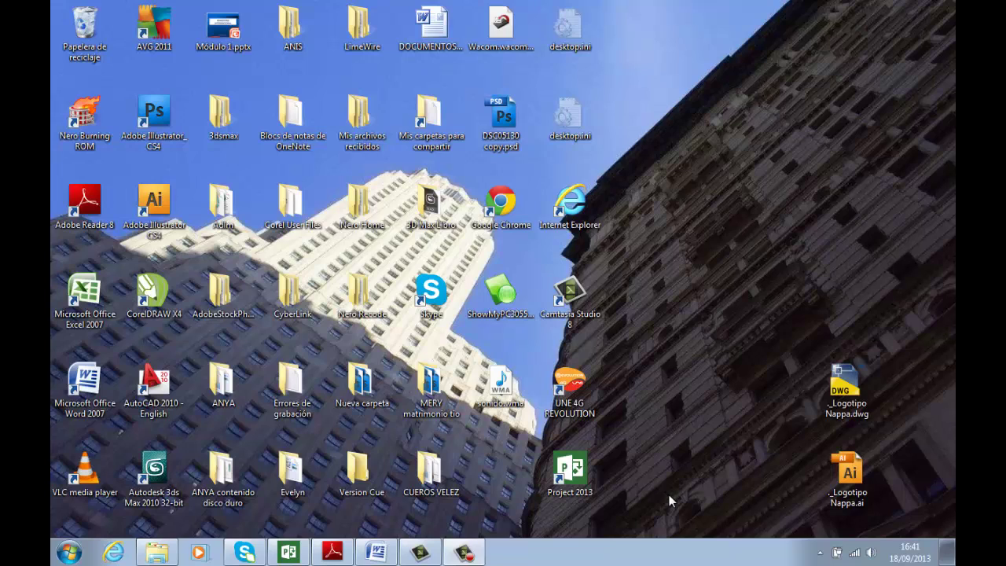
- Open Project 2013 and review the task hierarchy, durations and Gantt bars of the NUEVA PLANTA schedule
{"action": "double_click", "coordinate": [587, 488]}
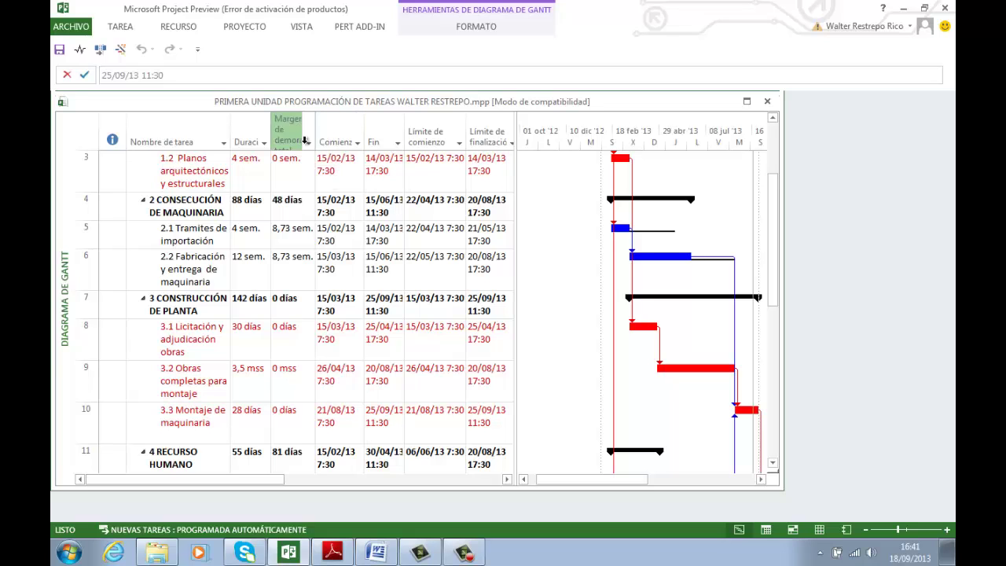
{"action": "scroll", "coordinate": [235, 190], "scroll_direction": "down", "scroll_amount": 1}
{"action": "scroll", "coordinate": [235, 190], "scroll_direction": "up", "scroll_amount": 3}
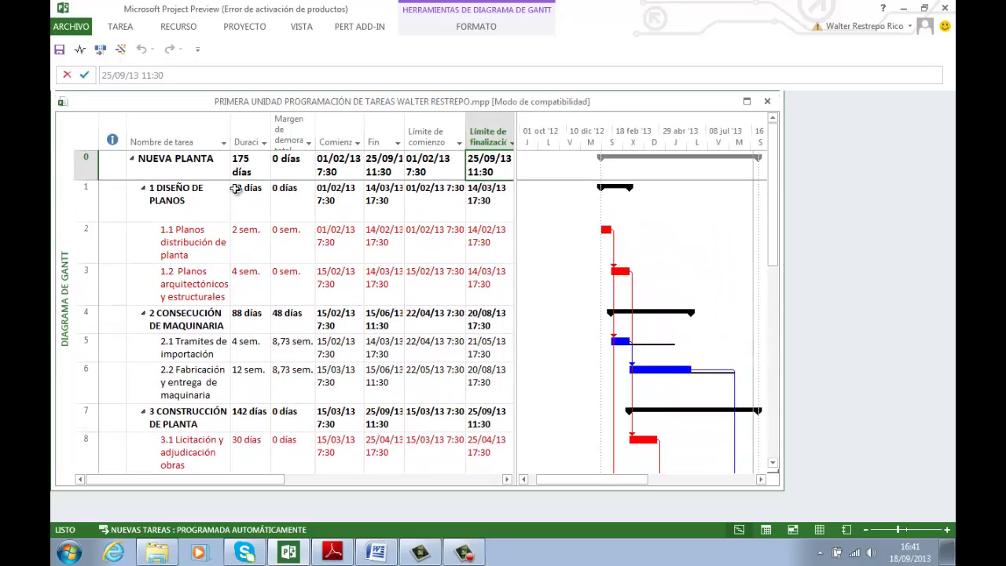
{"action": "left_click", "coordinate": [212, 188]}
{"action": "scroll", "coordinate": [248, 287], "scroll_direction": "down", "scroll_amount": 3}
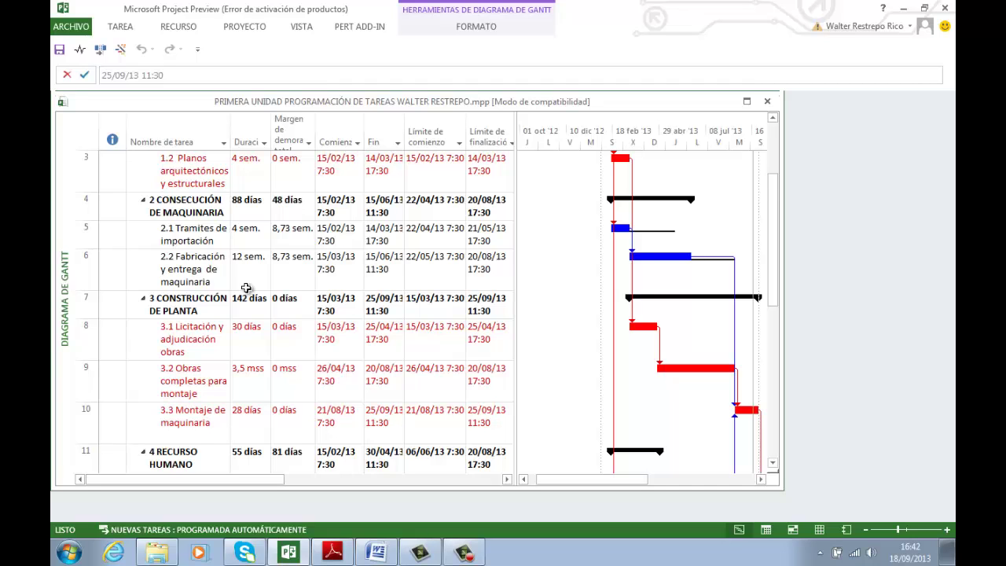
{"action": "scroll", "coordinate": [245, 287], "scroll_direction": "up", "scroll_amount": 1}
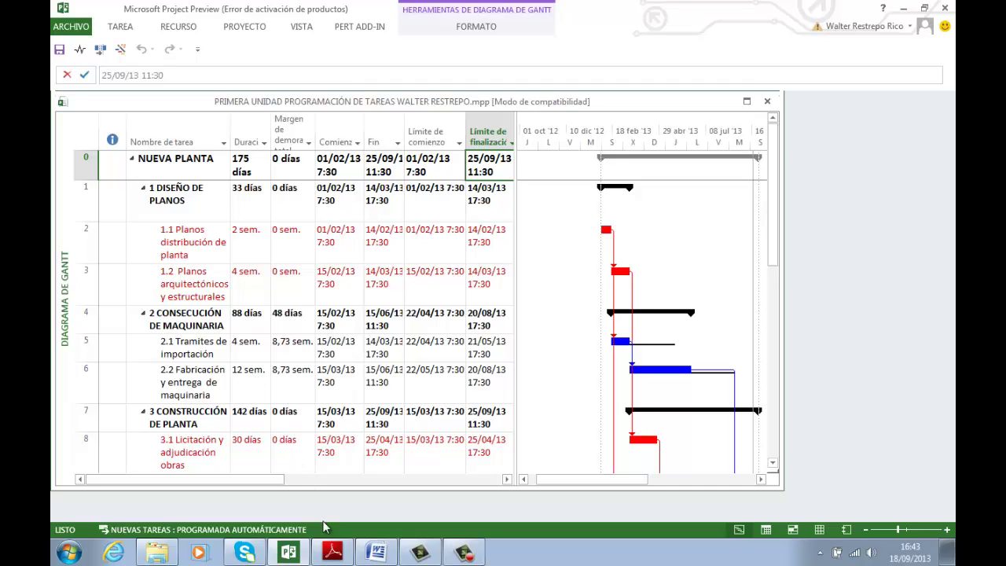
- Switch to the PDF manual in Adobe Reader and read the Análisis PERT section from page 50 to the add-in commands on page 51
{"action": "left_click", "coordinate": [334, 550]}
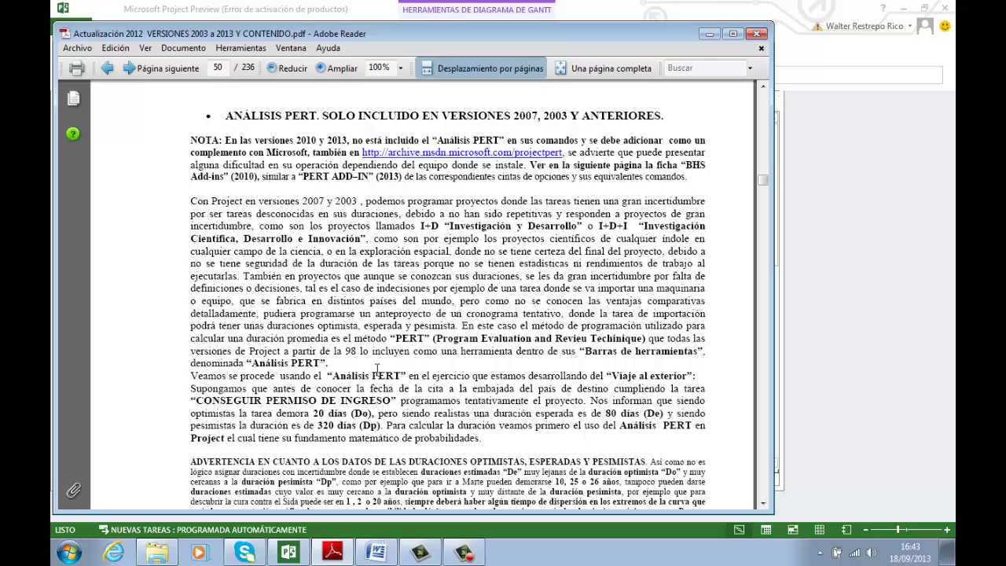
{"action": "scroll", "coordinate": [373, 371], "scroll_direction": "down", "scroll_amount": 2}
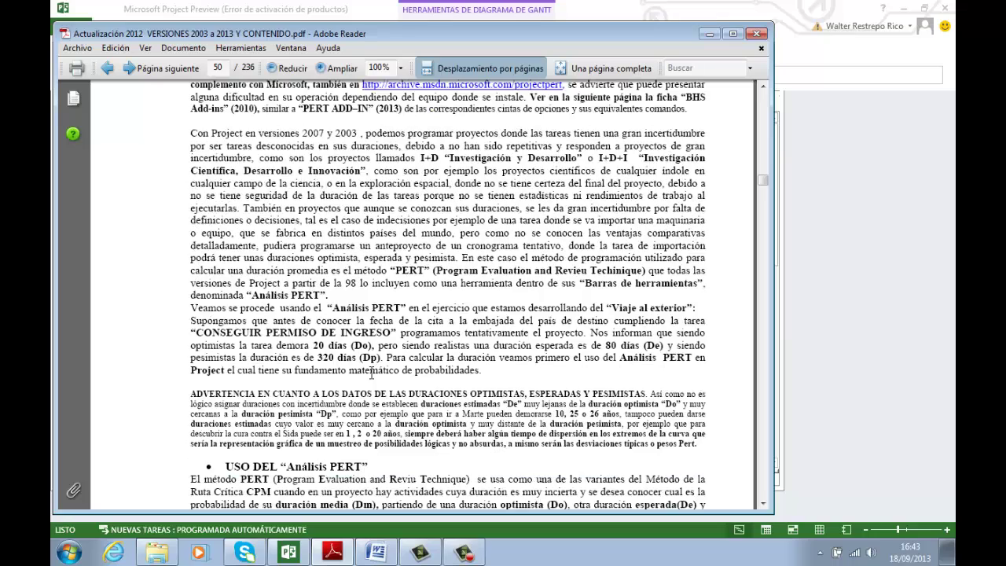
{"action": "scroll", "coordinate": [371, 372], "scroll_direction": "down", "scroll_amount": 5}
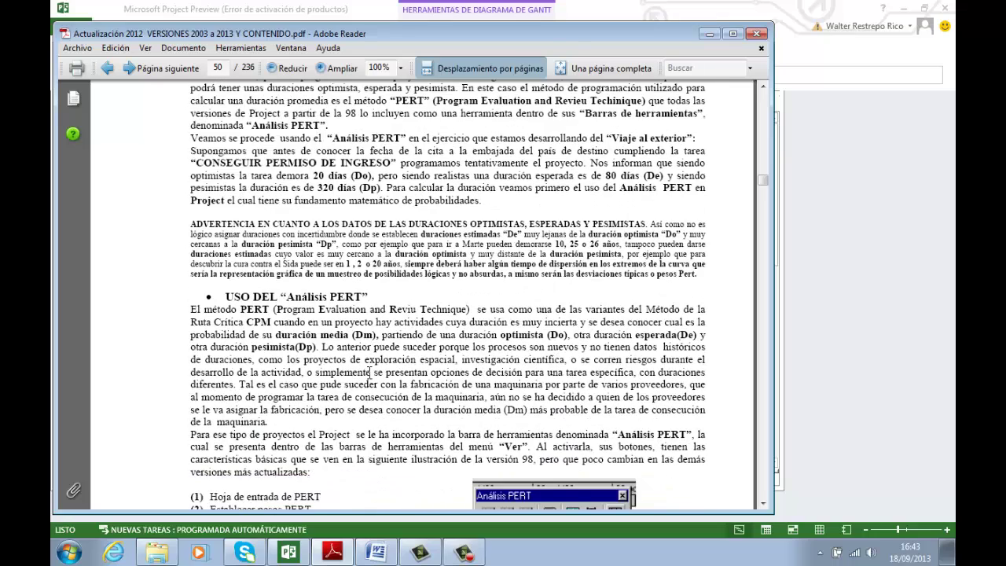
{"action": "scroll", "coordinate": [369, 372], "scroll_direction": "down", "scroll_amount": 3}
{"action": "scroll", "coordinate": [367, 372], "scroll_direction": "down", "scroll_amount": 1}
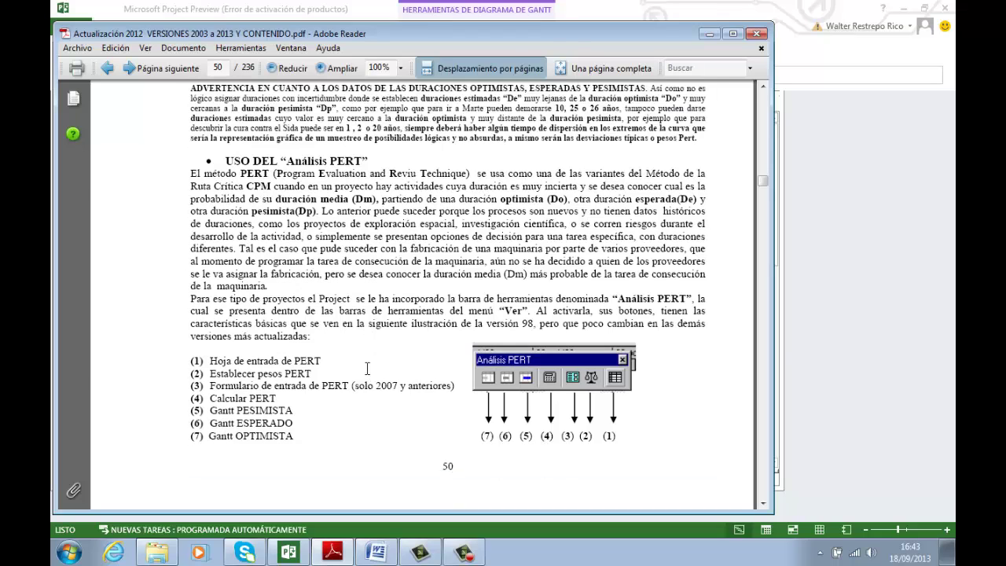
{"action": "scroll", "coordinate": [388, 358], "scroll_direction": "down", "scroll_amount": 1}
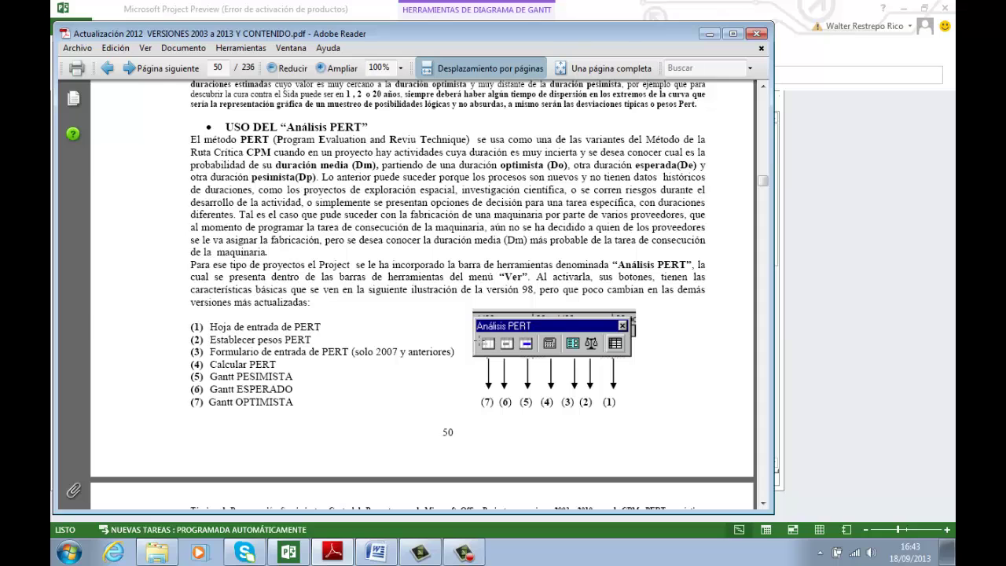
{"action": "scroll", "coordinate": [470, 351], "scroll_direction": "down", "scroll_amount": 8}
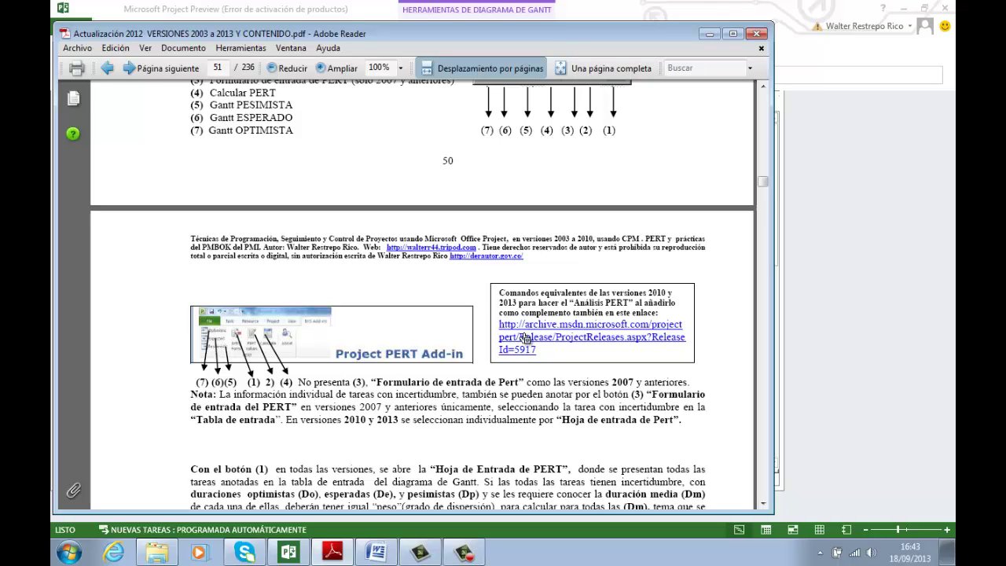
- Follow the manual's Project PERT Add-in link, allowing the connection, view the download page in a maximized browser window, and return to the PDF
{"action": "left_click", "coordinate": [551, 344]}
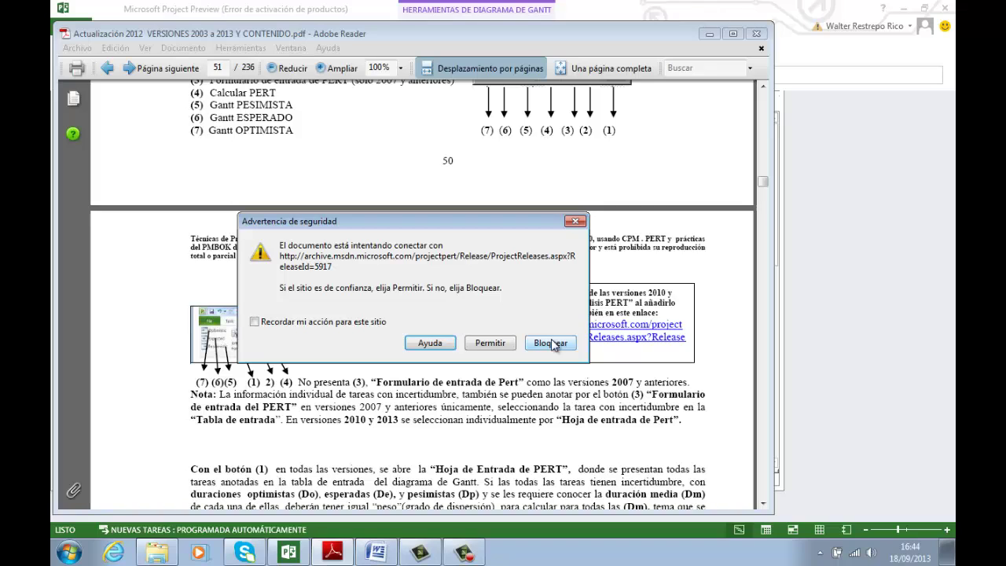
{"action": "left_click", "coordinate": [484, 344]}
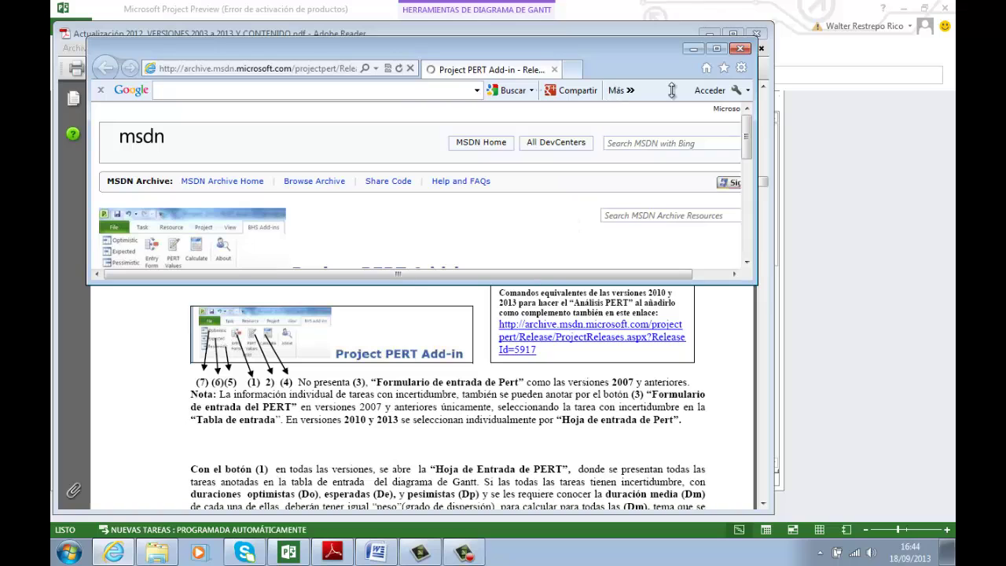
{"action": "left_click", "coordinate": [715, 48]}
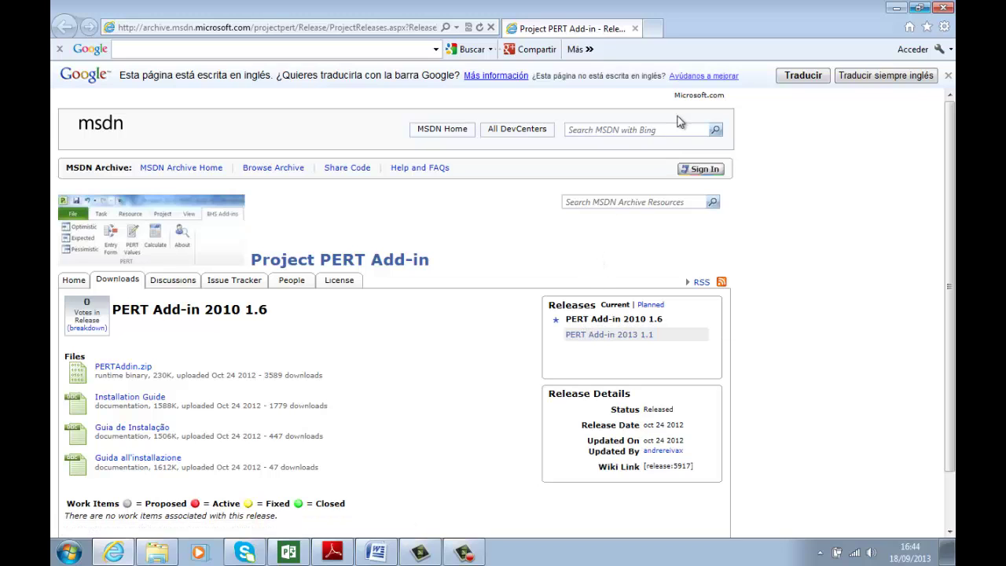
{"action": "left_click", "coordinate": [902, 10]}
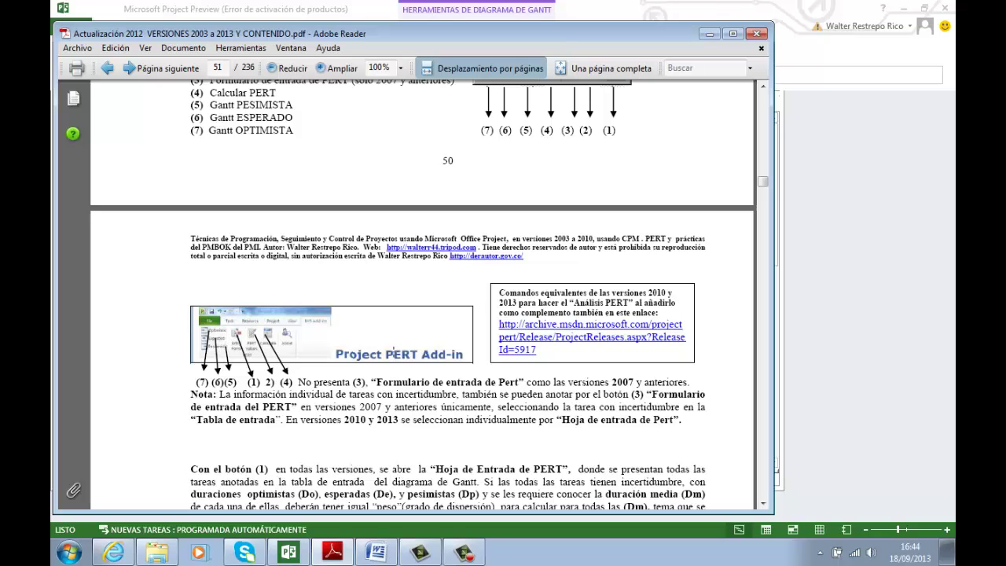
- Read page 51 of the manual on the PERT entry sheet, the PERT weights and the mean duration formula
{"action": "scroll", "coordinate": [393, 350], "scroll_direction": "down", "scroll_amount": 3}
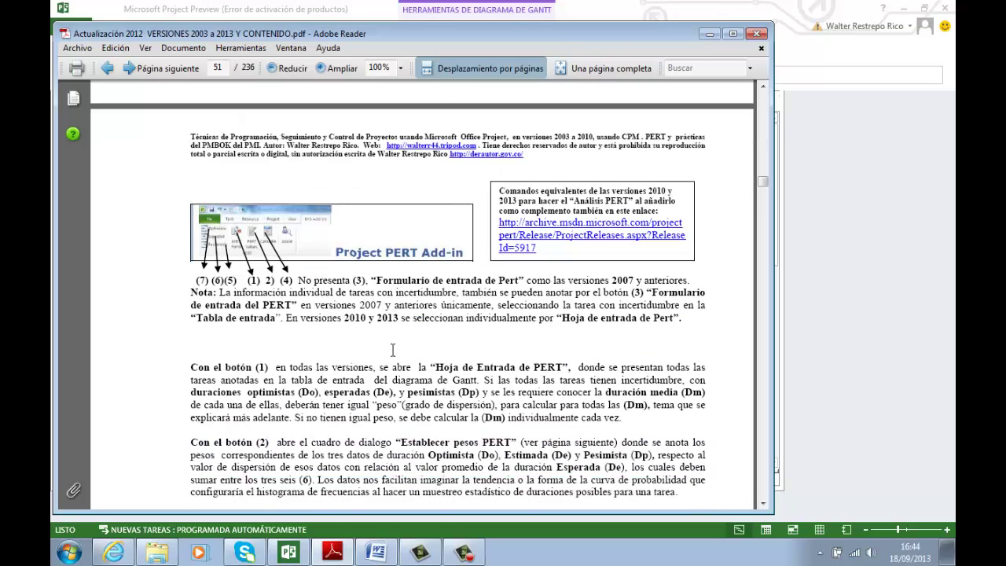
{"action": "scroll", "coordinate": [393, 350], "scroll_direction": "down", "scroll_amount": 1}
{"action": "scroll", "coordinate": [392, 350], "scroll_direction": "down", "scroll_amount": 2}
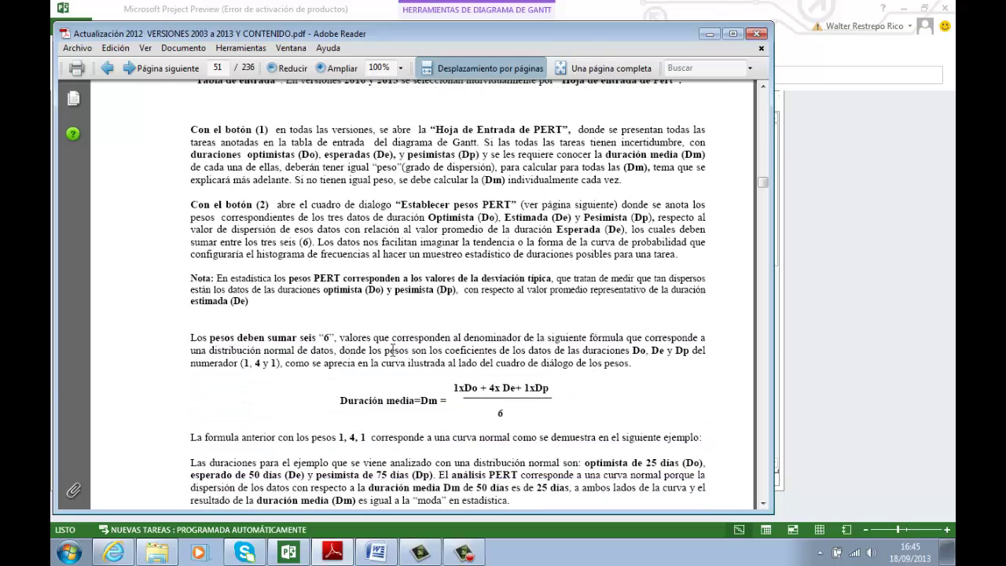
{"action": "scroll", "coordinate": [392, 351], "scroll_direction": "down", "scroll_amount": 1}
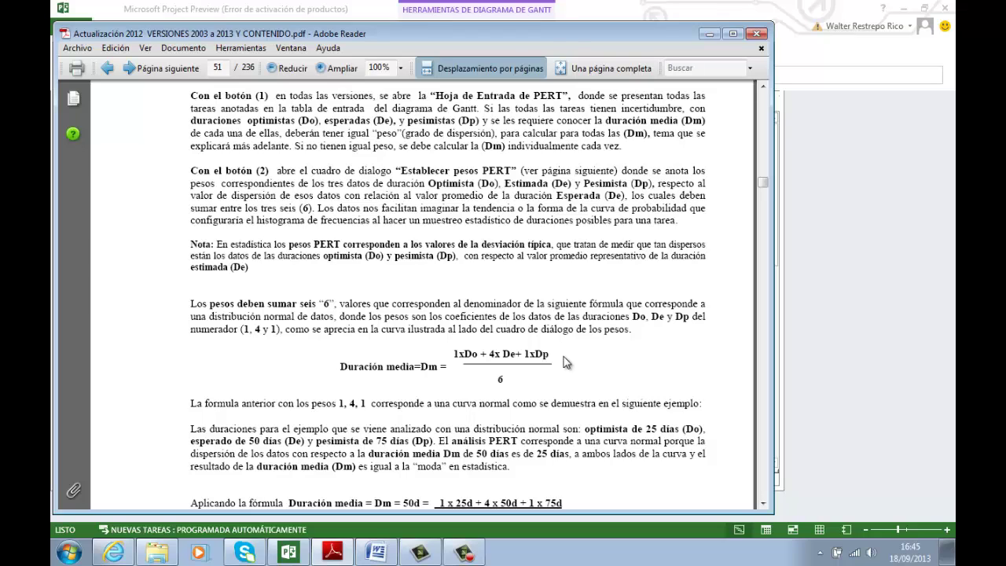
{"action": "scroll", "coordinate": [564, 362], "scroll_direction": "down", "scroll_amount": 1}
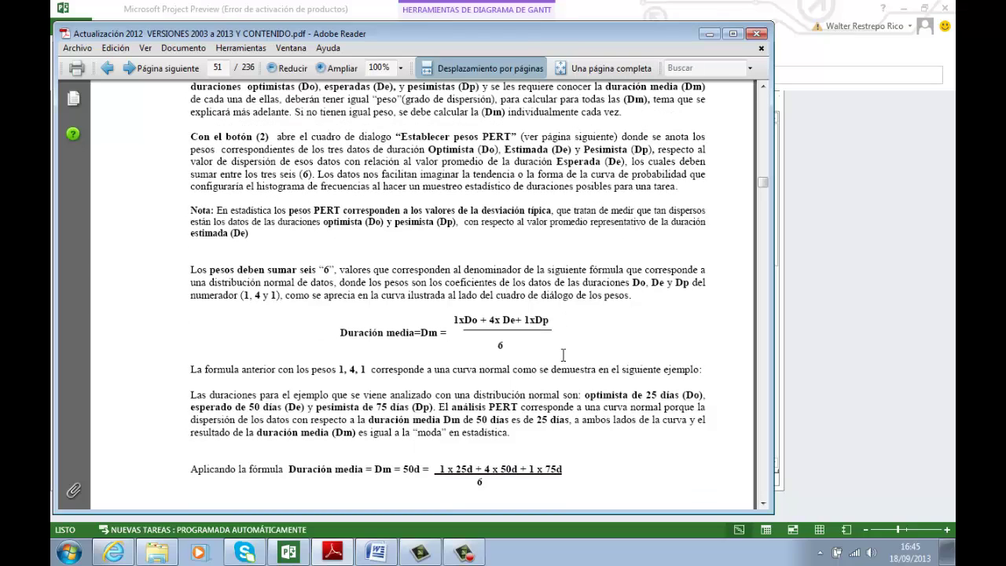
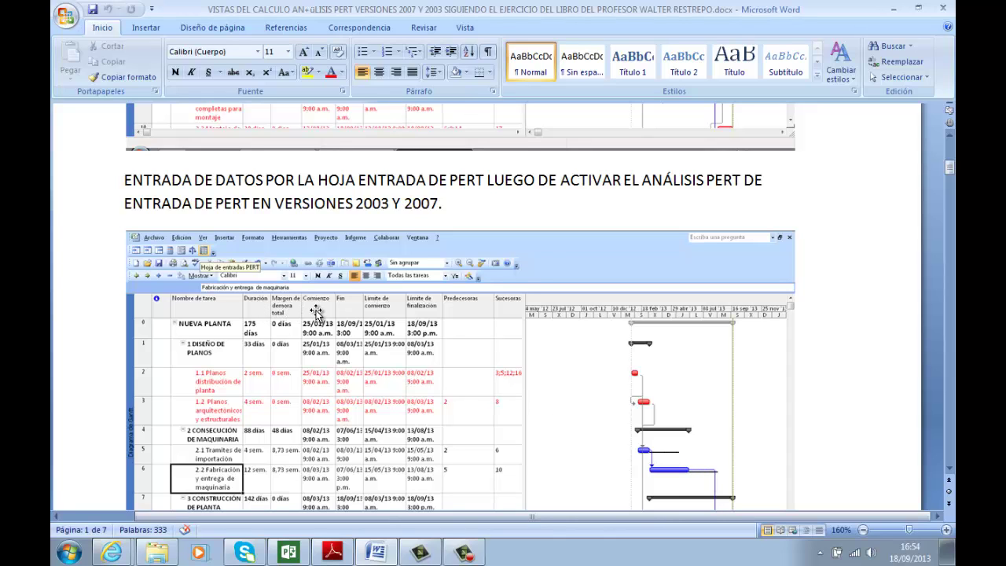
- In the Word document, examine the PERT entry sheet procedure for versions 2003 and 2007, including the error dialog and the three task durations
{"action": "scroll", "coordinate": [315, 311], "scroll_direction": "down", "scroll_amount": 3}
{"action": "scroll", "coordinate": [315, 311], "scroll_direction": "down", "scroll_amount": 4}
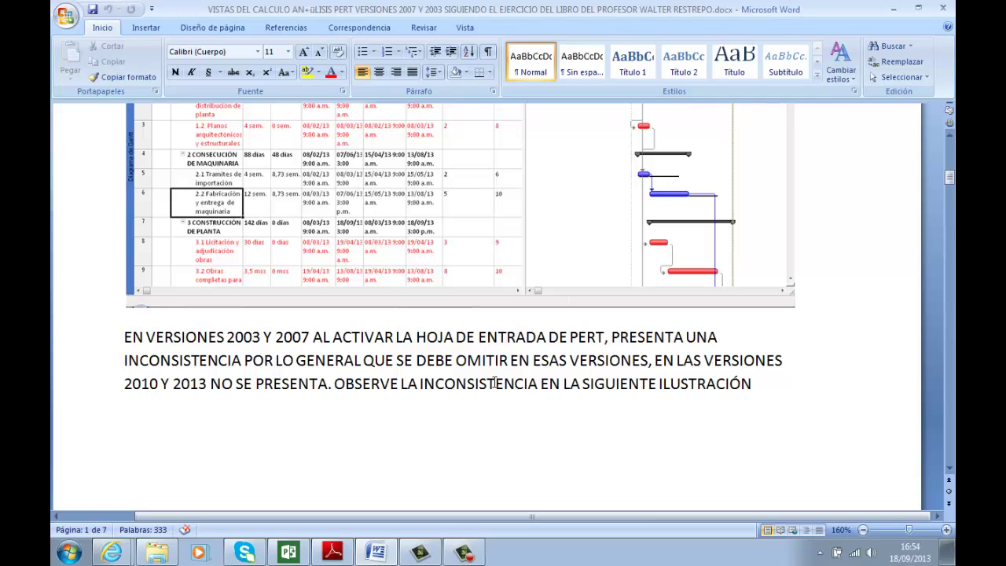
{"action": "scroll", "coordinate": [493, 382], "scroll_direction": "down", "scroll_amount": 10}
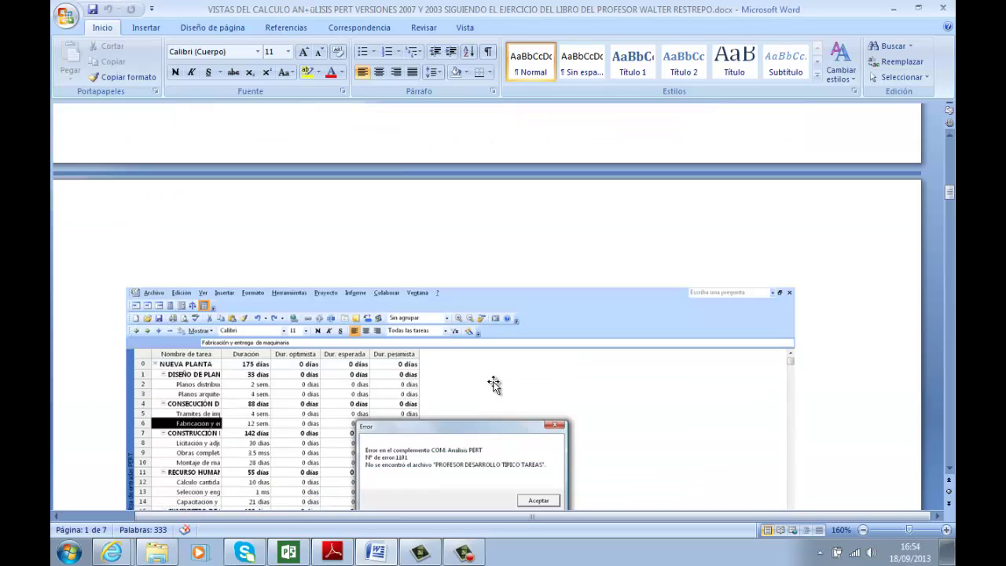
{"action": "scroll", "coordinate": [493, 383], "scroll_direction": "up", "scroll_amount": 3}
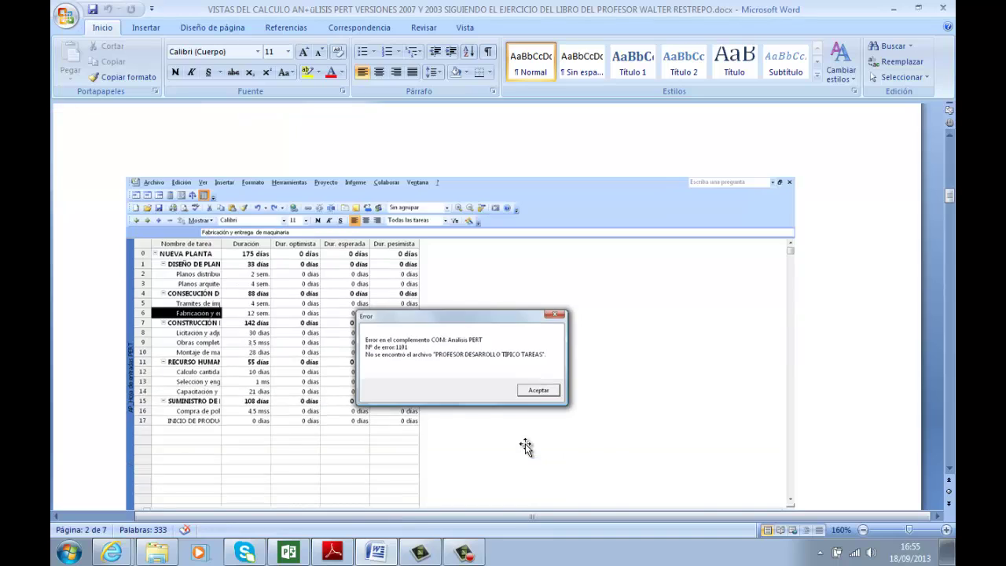
{"action": "scroll", "coordinate": [526, 443], "scroll_direction": "down", "scroll_amount": 6}
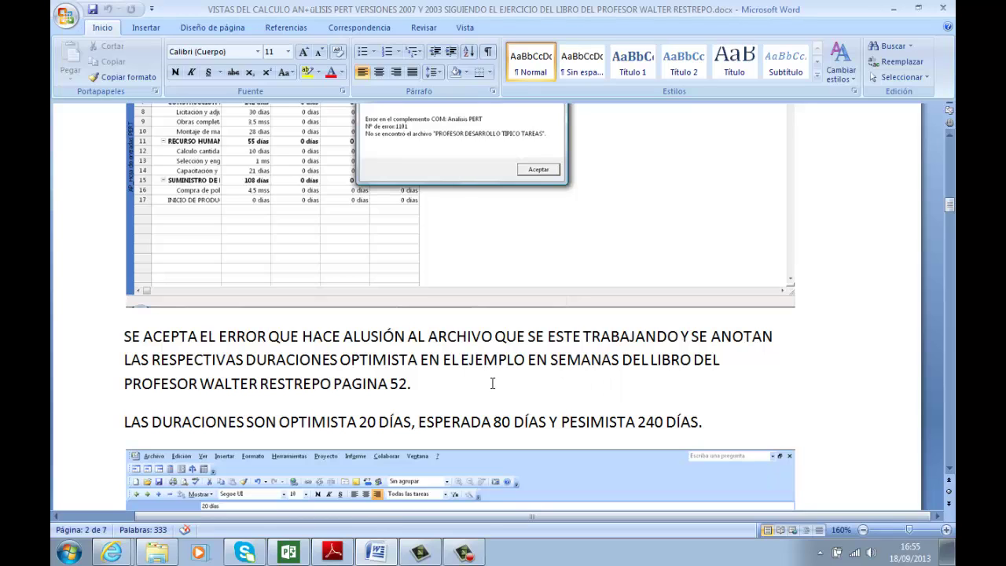
{"action": "scroll", "coordinate": [492, 383], "scroll_direction": "down", "scroll_amount": 1}
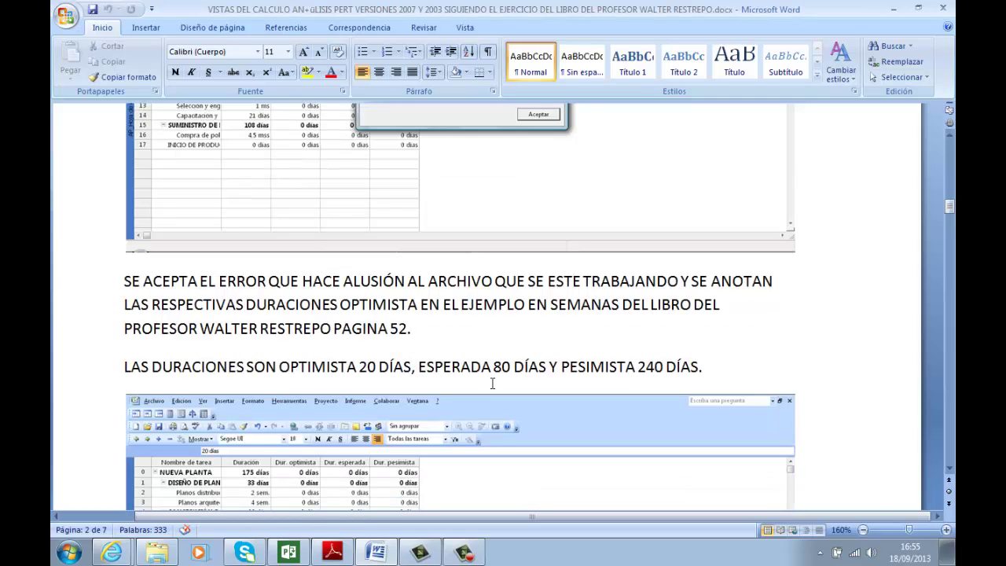
{"action": "scroll", "coordinate": [492, 383], "scroll_direction": "down", "scroll_amount": 4}
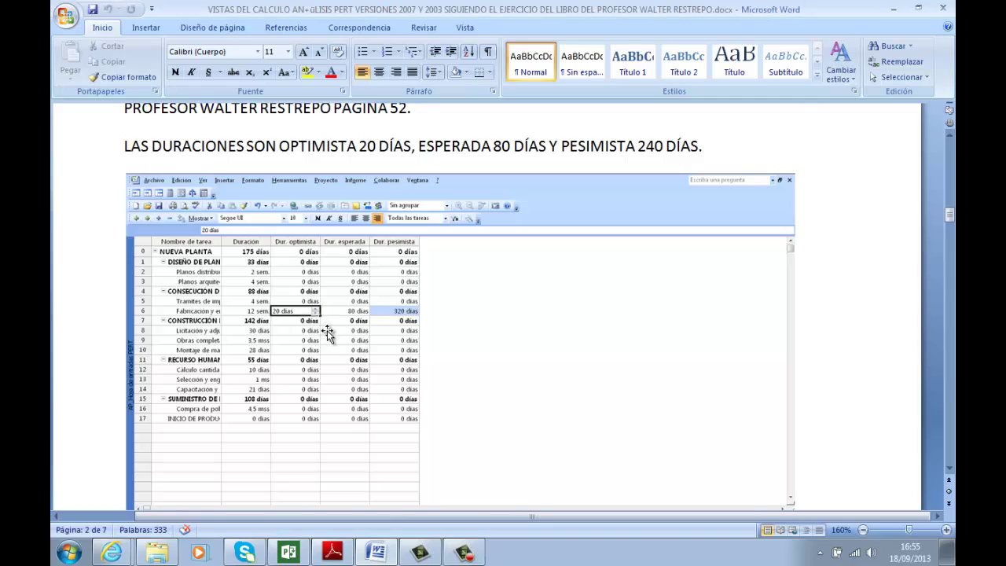
{"action": "scroll", "coordinate": [329, 332], "scroll_direction": "down", "scroll_amount": 3}
{"action": "scroll", "coordinate": [328, 331], "scroll_direction": "down", "scroll_amount": 2}
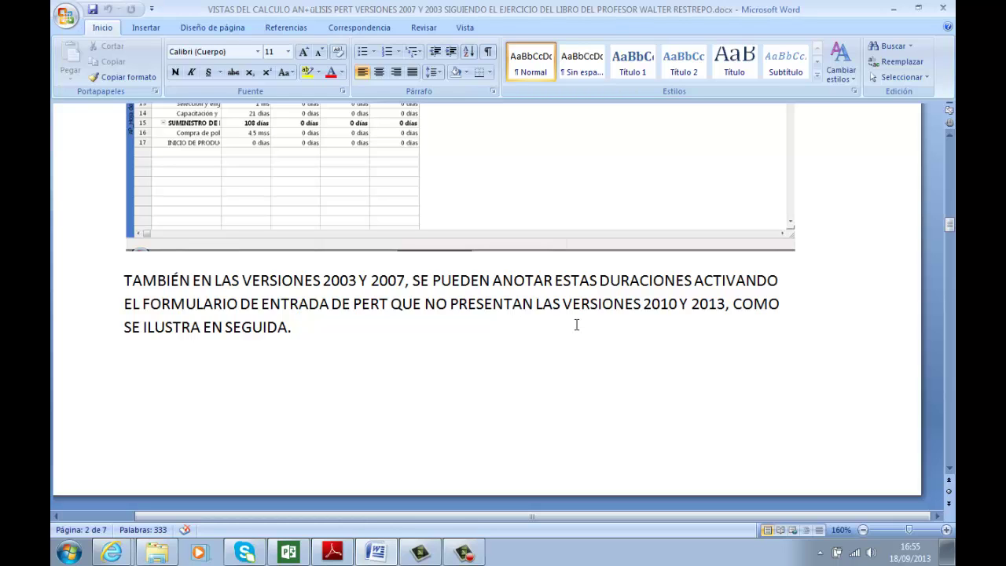
- Compare the durations in the illustrated PERT entry form with those in the entry sheet, and read the following note on PERT weights
{"action": "scroll", "coordinate": [575, 324], "scroll_direction": "down", "scroll_amount": 6}
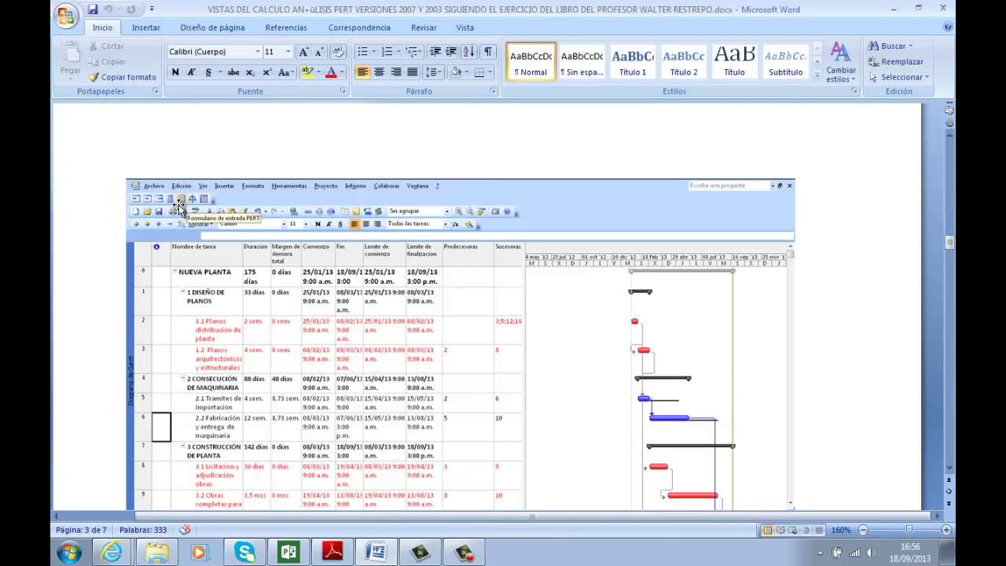
{"action": "scroll", "coordinate": [225, 228], "scroll_direction": "down", "scroll_amount": 8}
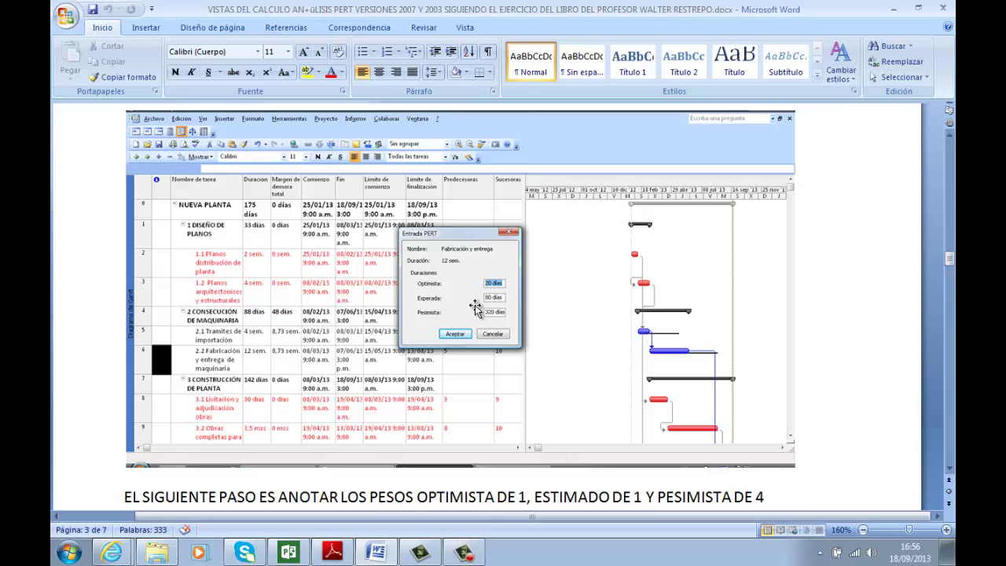
{"action": "scroll", "coordinate": [474, 307], "scroll_direction": "up", "scroll_amount": 1}
{"action": "scroll", "coordinate": [474, 305], "scroll_direction": "up", "scroll_amount": 10}
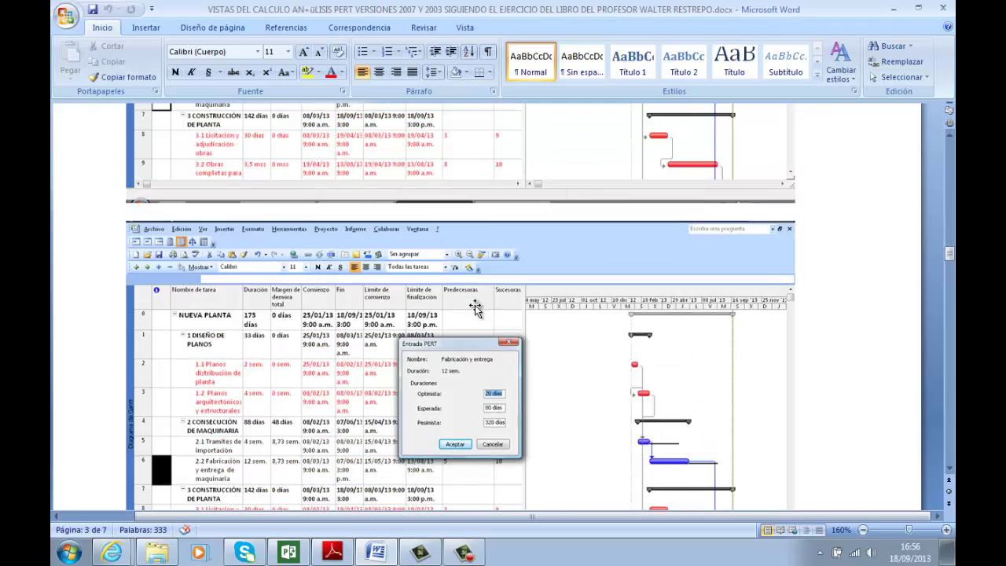
{"action": "scroll", "coordinate": [473, 306], "scroll_direction": "up", "scroll_amount": 1}
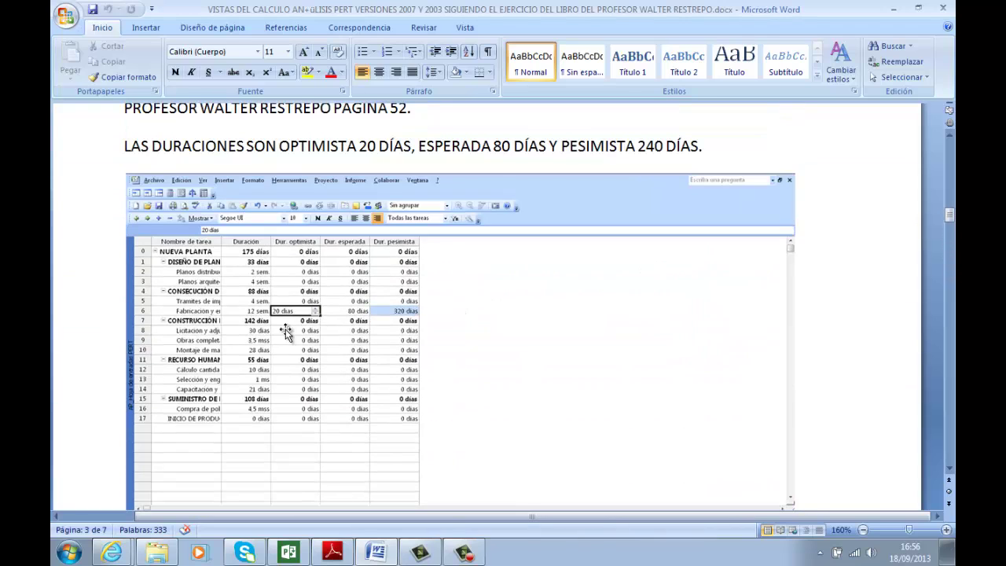
{"action": "scroll", "coordinate": [462, 349], "scroll_direction": "down", "scroll_amount": 3}
{"action": "scroll", "coordinate": [465, 351], "scroll_direction": "down", "scroll_amount": 18}
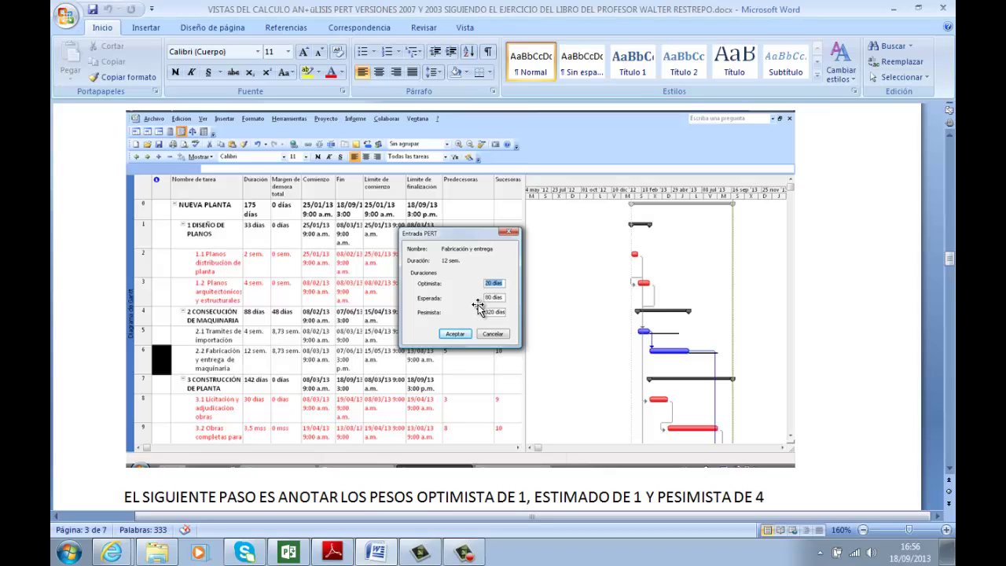
{"action": "scroll", "coordinate": [477, 306], "scroll_direction": "up", "scroll_amount": 15}
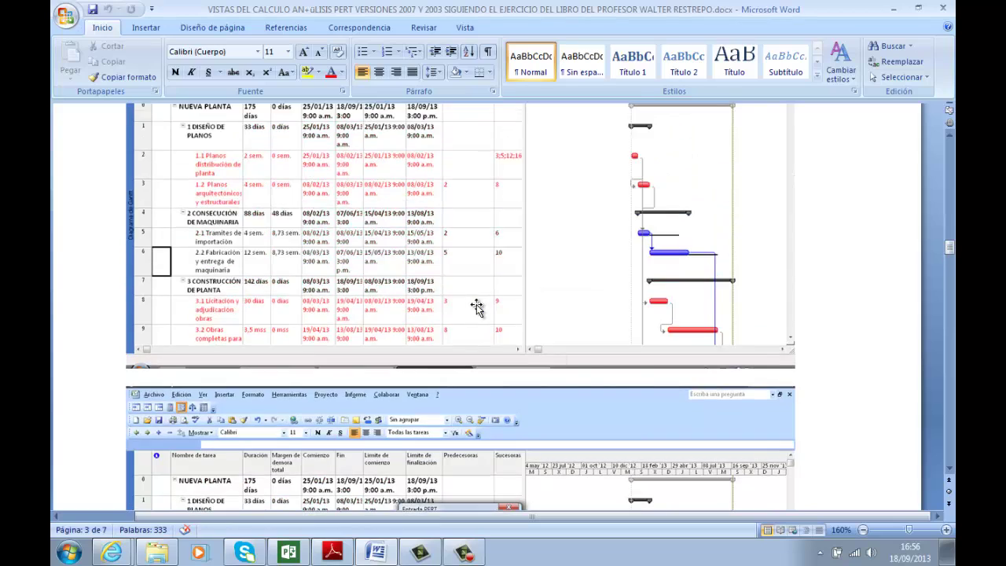
{"action": "scroll", "coordinate": [477, 306], "scroll_direction": "up", "scroll_amount": 10}
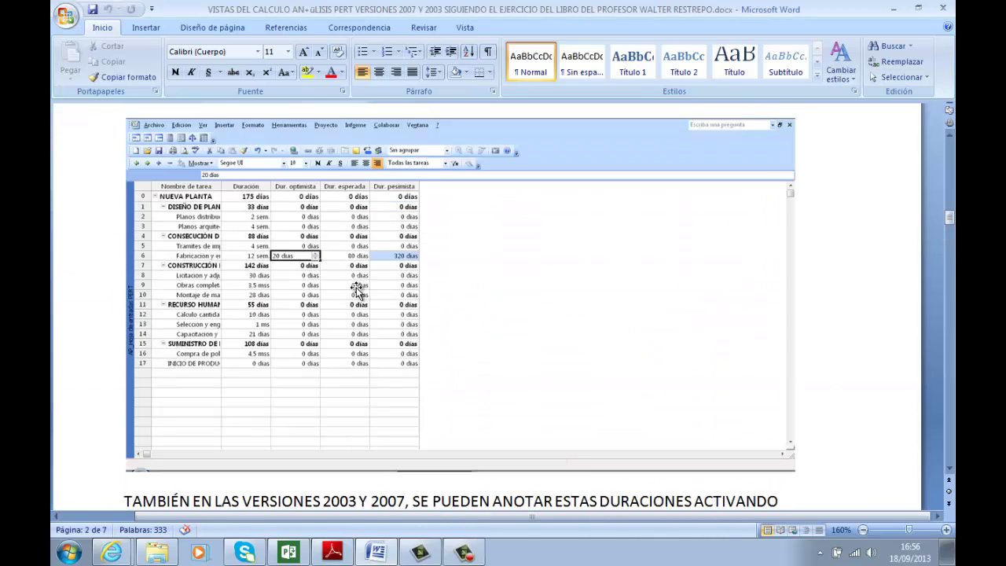
{"action": "scroll", "coordinate": [355, 291], "scroll_direction": "down", "scroll_amount": 10}
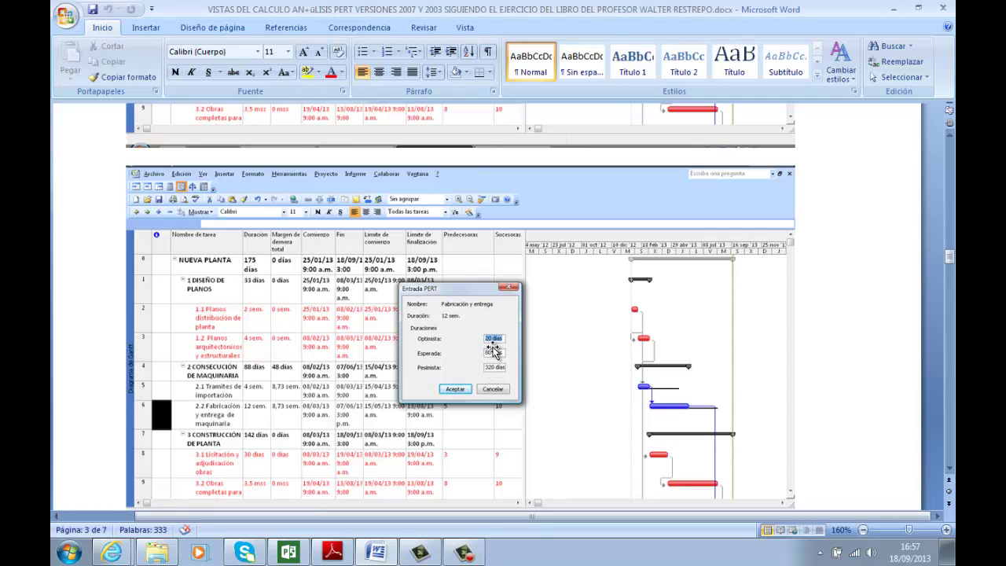
{"action": "scroll", "coordinate": [490, 357], "scroll_direction": "down", "scroll_amount": 5}
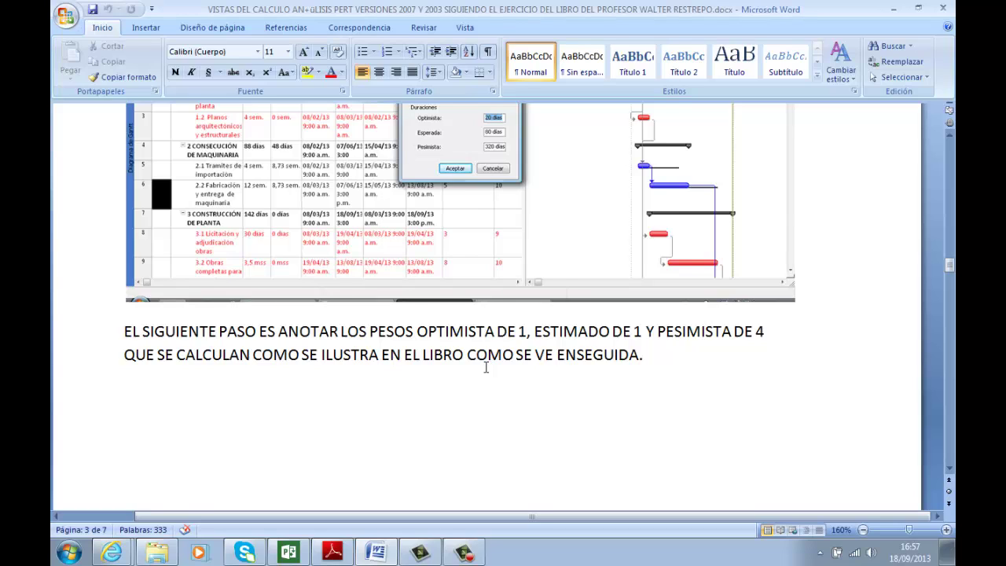
- Switch to the PDF manual and read pages 52 and 53 on the duration dispersions, PERT weights and mean duration calculation
{"action": "scroll", "coordinate": [486, 367], "scroll_direction": "down", "scroll_amount": 2}
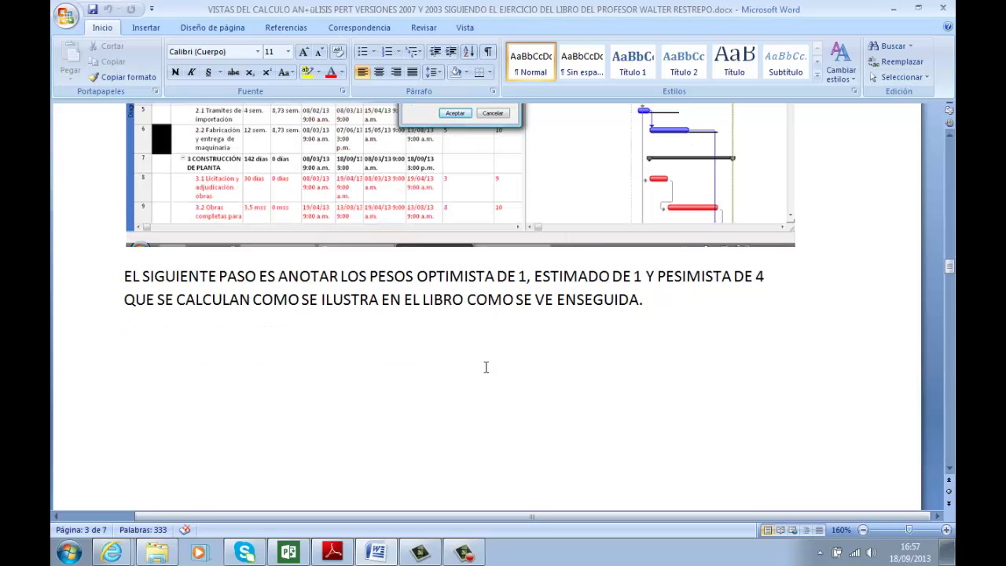
{"action": "left_click", "coordinate": [332, 552]}
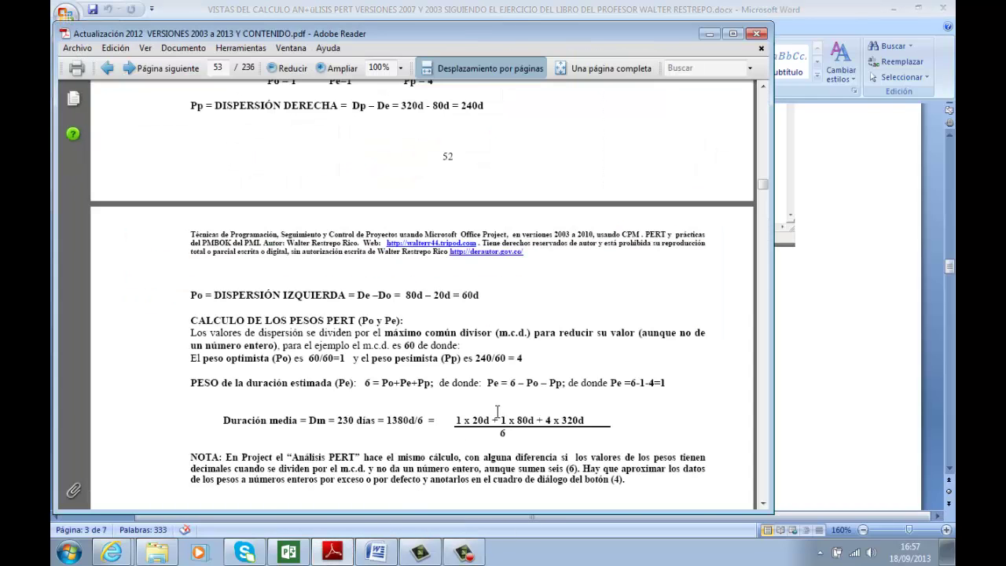
{"action": "scroll", "coordinate": [497, 410], "scroll_direction": "up", "scroll_amount": 5}
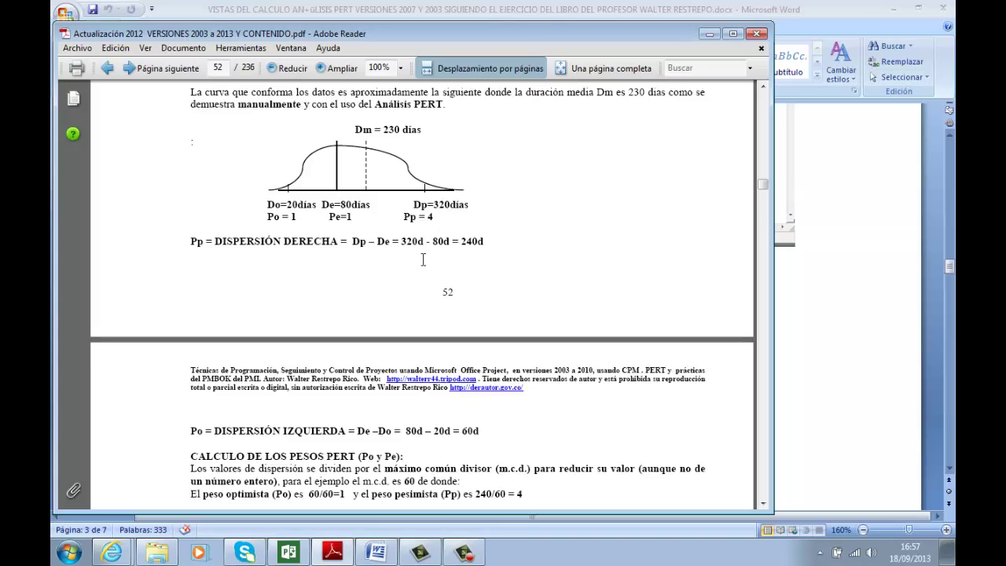
{"action": "scroll", "coordinate": [423, 260], "scroll_direction": "down", "scroll_amount": 10}
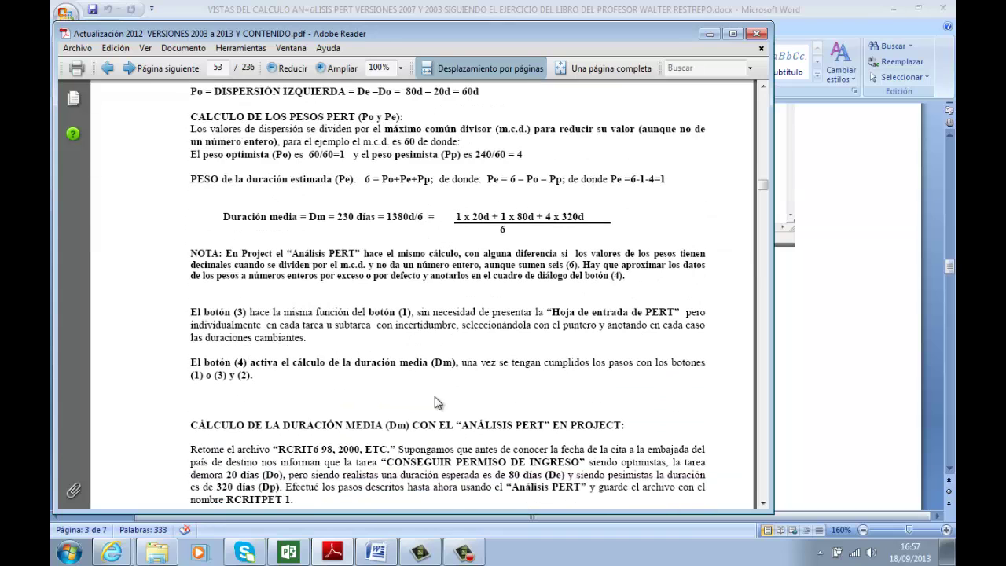
- Return to the Word document and examine the weight calculation excerpt and the illustrated Establecer pesos PERT command and dialog
{"action": "left_click", "coordinate": [383, 556]}
{"action": "scroll", "coordinate": [399, 416], "scroll_direction": "down", "scroll_amount": 3}
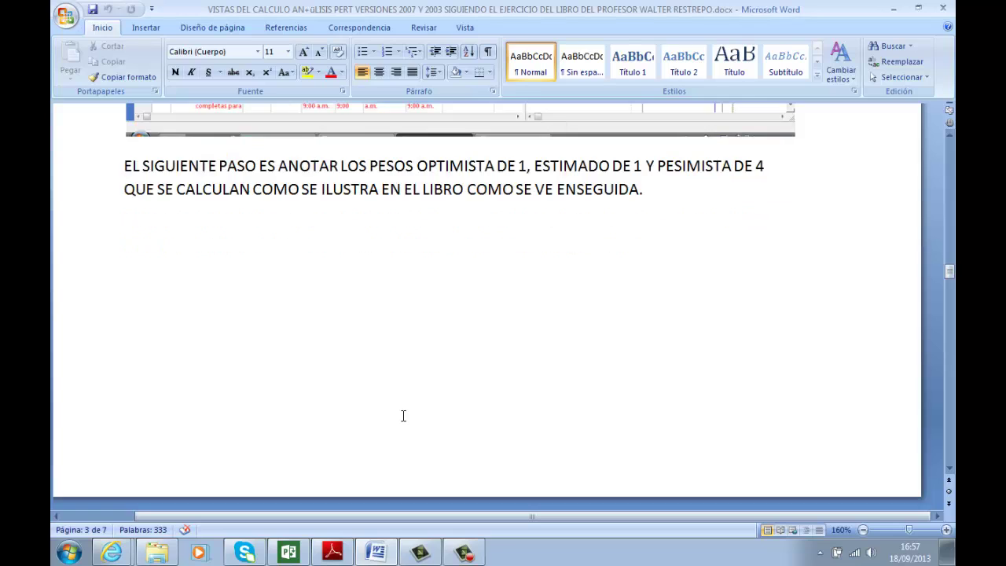
{"action": "scroll", "coordinate": [403, 416], "scroll_direction": "down", "scroll_amount": 6}
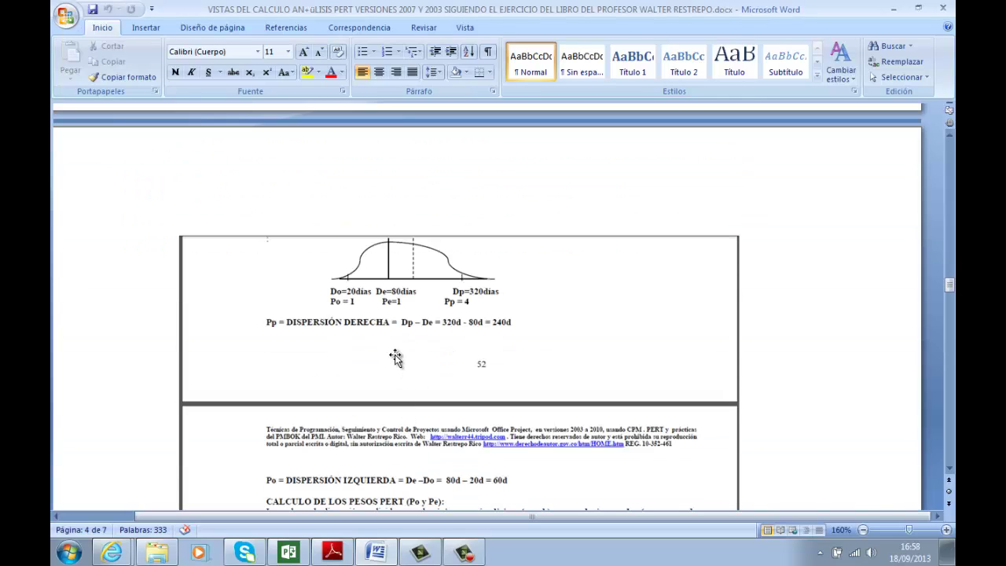
{"action": "scroll", "coordinate": [396, 357], "scroll_direction": "down", "scroll_amount": 10}
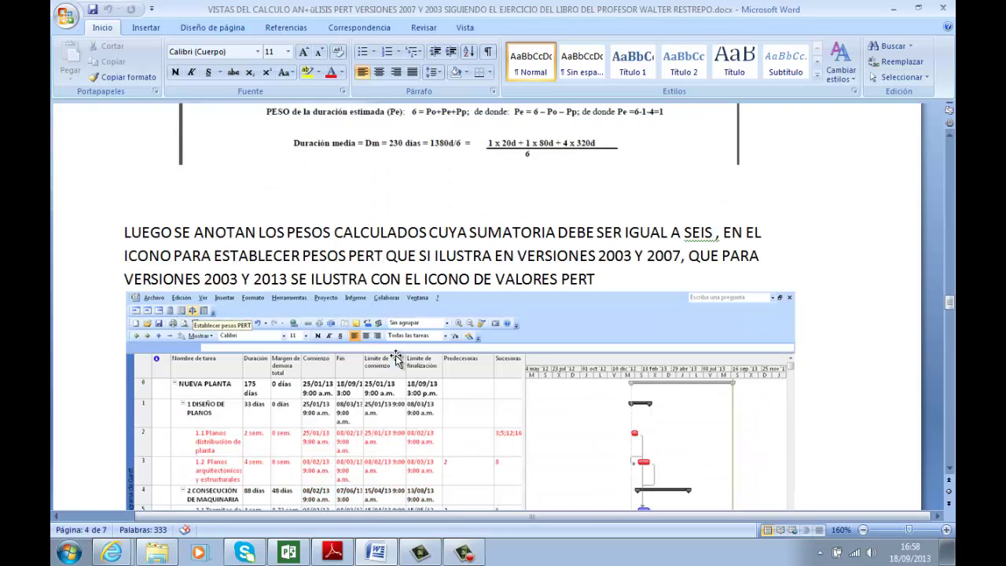
{"action": "scroll", "coordinate": [397, 357], "scroll_direction": "down", "scroll_amount": 4}
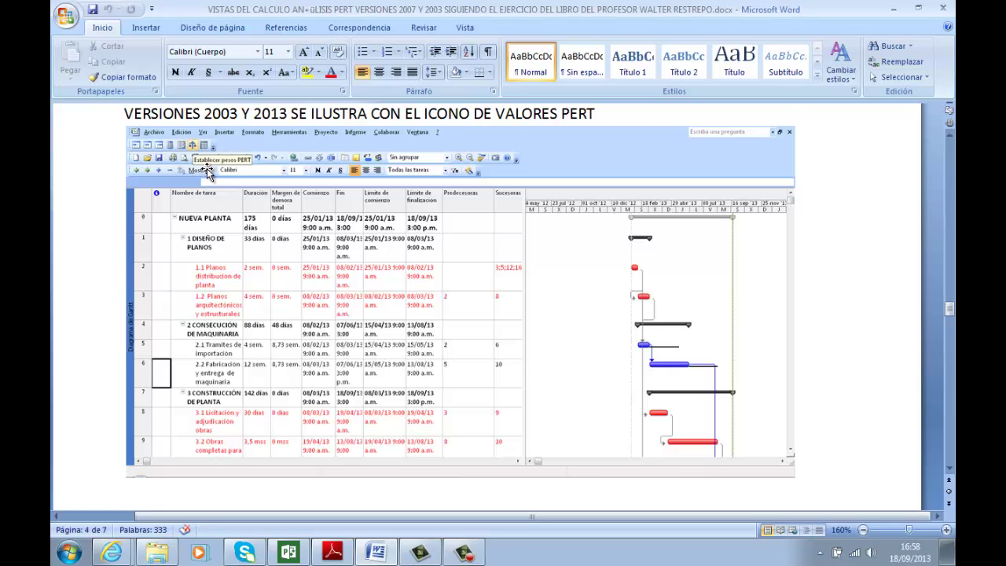
{"action": "scroll", "coordinate": [207, 168], "scroll_direction": "down", "scroll_amount": 10}
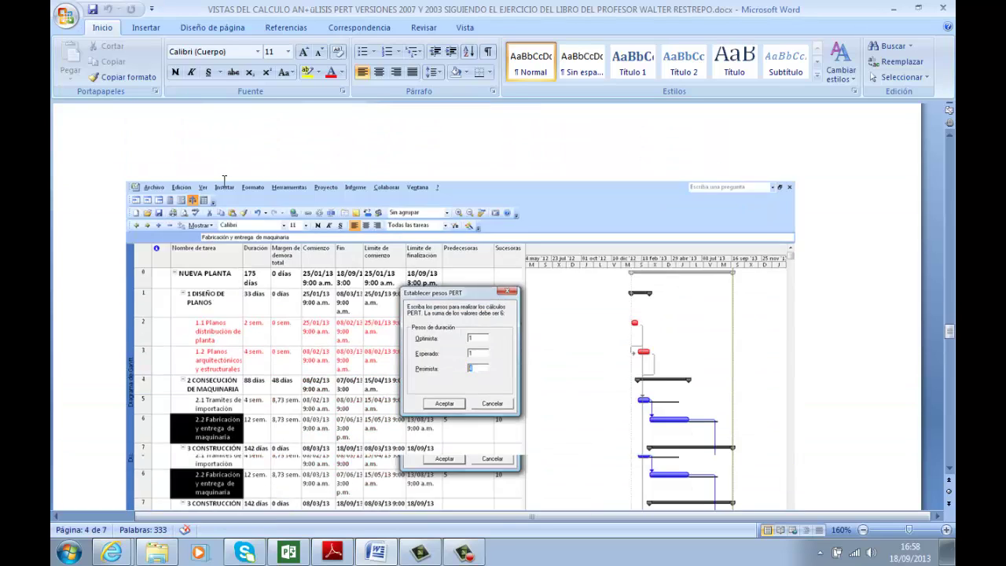
{"action": "scroll", "coordinate": [224, 181], "scroll_direction": "down", "scroll_amount": 3}
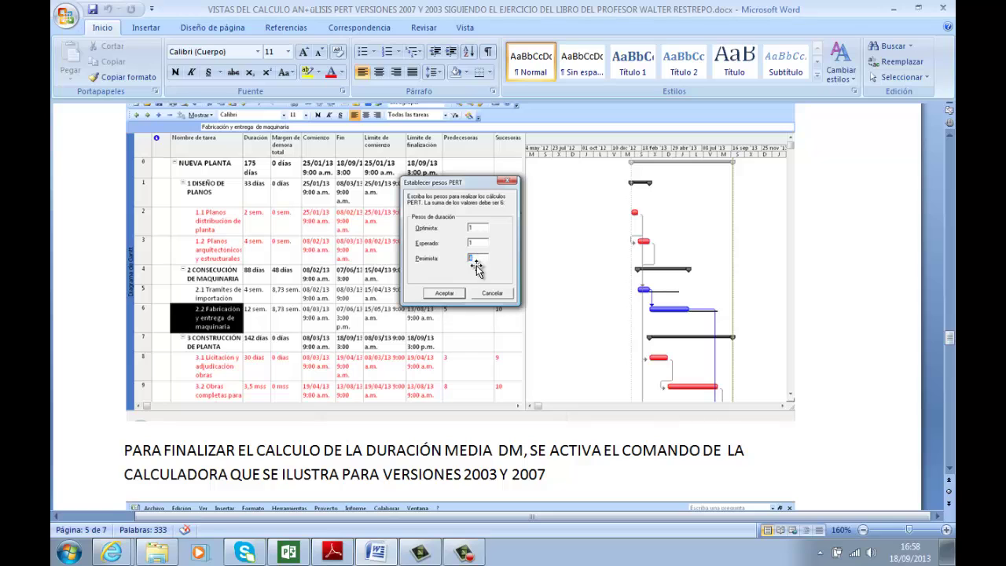
- Examine the illustrated Calcular PERT procedure, including its confirmation dialog and the resulting duration of the machinery fabrication and delivery task
{"action": "scroll", "coordinate": [460, 292], "scroll_direction": "down", "scroll_amount": 3}
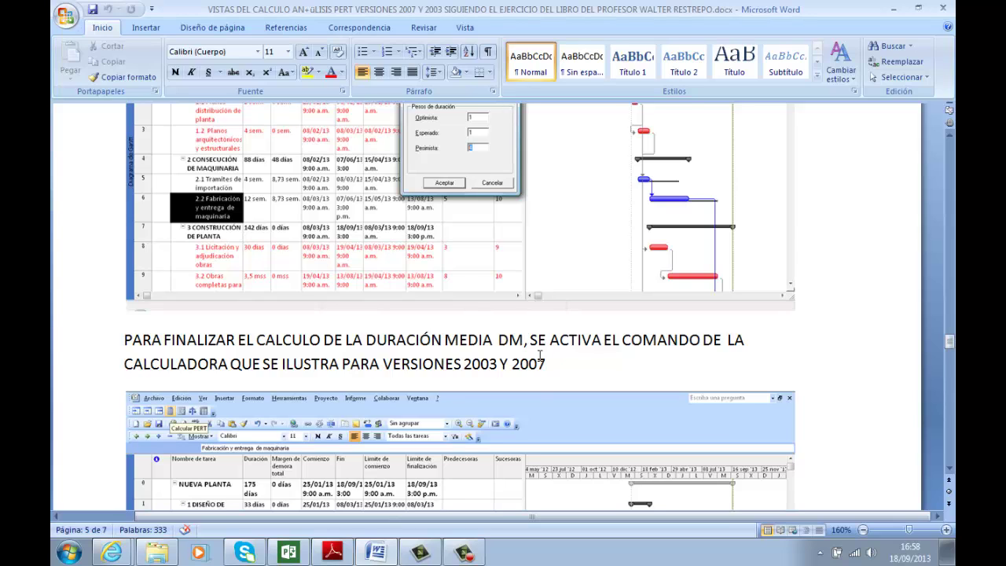
{"action": "scroll", "coordinate": [540, 357], "scroll_direction": "down", "scroll_amount": 2}
{"action": "scroll", "coordinate": [483, 382], "scroll_direction": "down", "scroll_amount": 2}
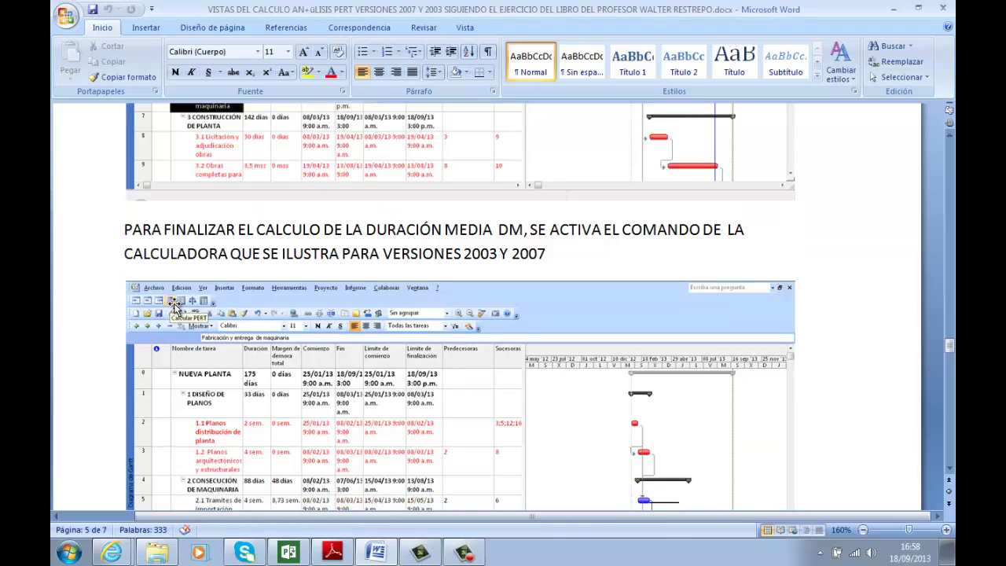
{"action": "scroll", "coordinate": [230, 338], "scroll_direction": "down", "scroll_amount": 8}
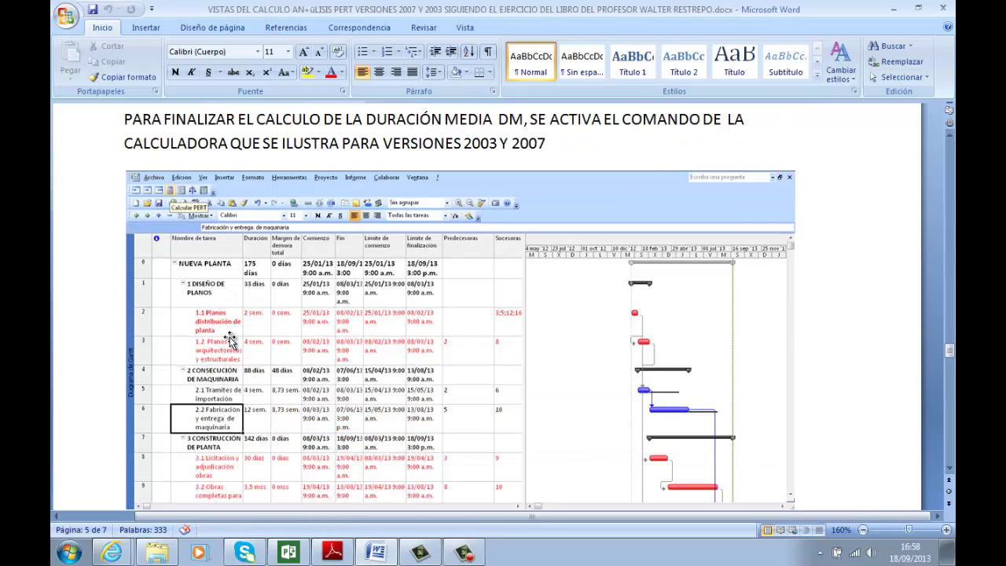
{"action": "scroll", "coordinate": [230, 338], "scroll_direction": "down", "scroll_amount": 18}
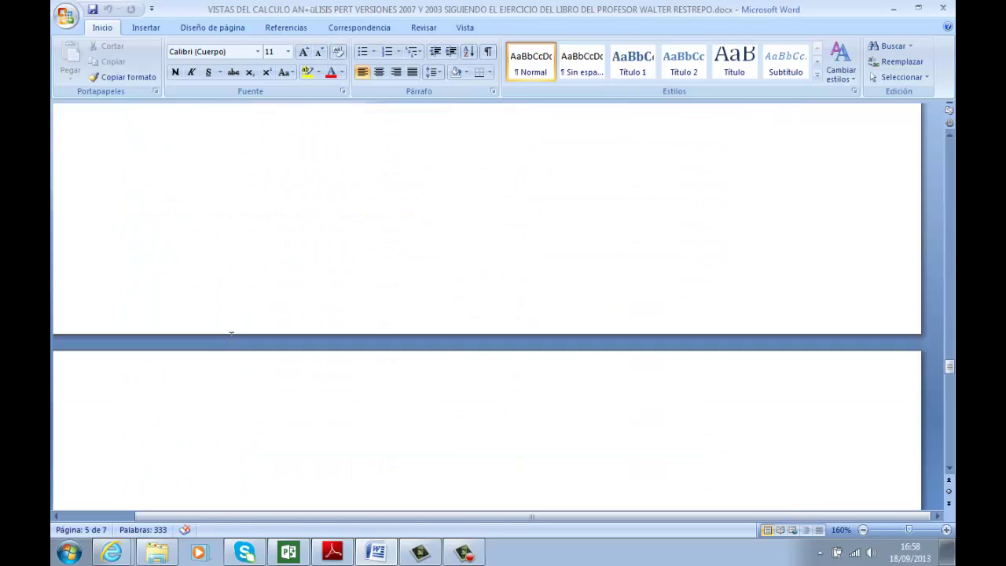
{"action": "scroll", "coordinate": [230, 337], "scroll_direction": "down", "scroll_amount": 10}
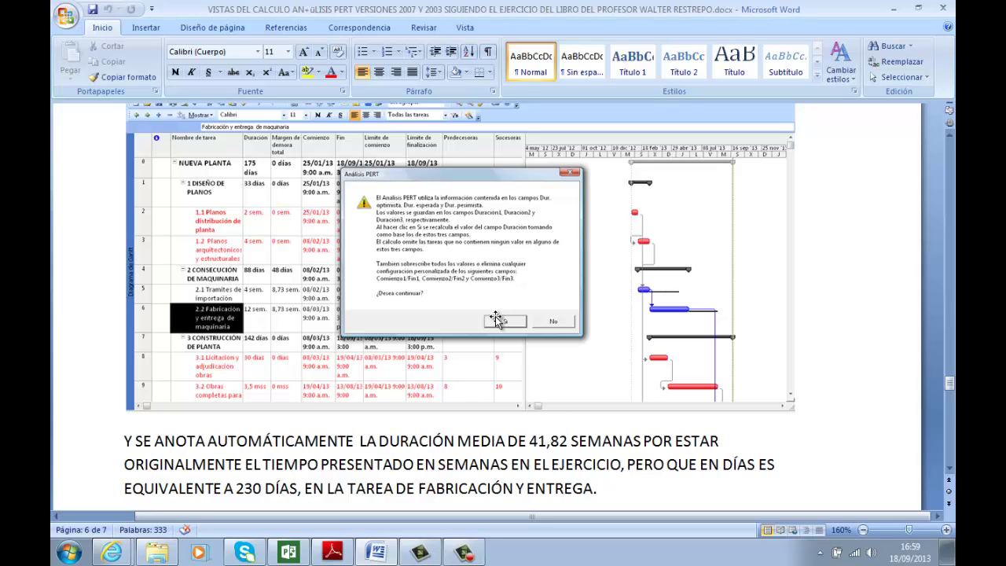
{"action": "scroll", "coordinate": [493, 316], "scroll_direction": "down", "scroll_amount": 3}
{"action": "scroll", "coordinate": [497, 317], "scroll_direction": "down", "scroll_amount": 4}
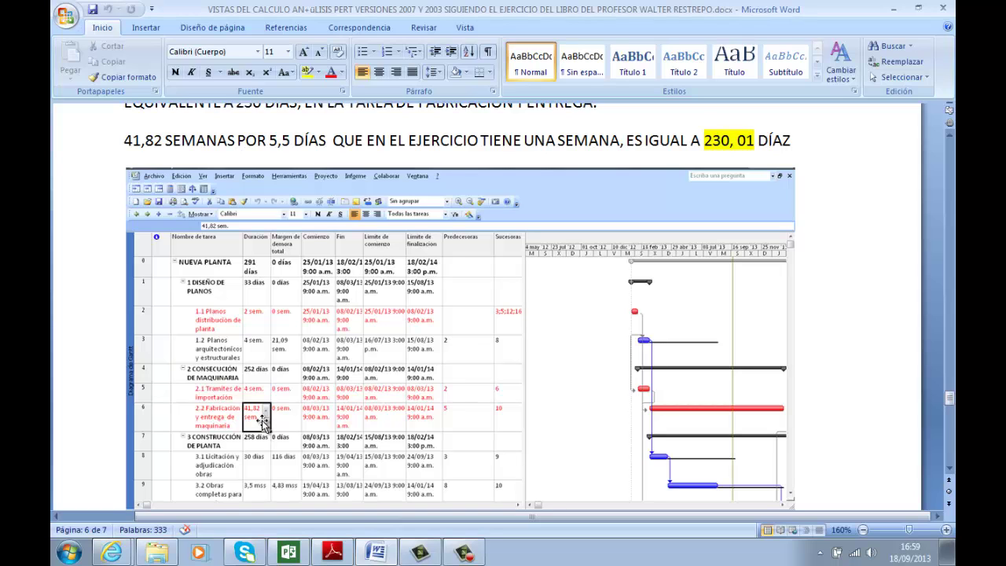
{"action": "scroll", "coordinate": [264, 420], "scroll_direction": "down", "scroll_amount": 3}
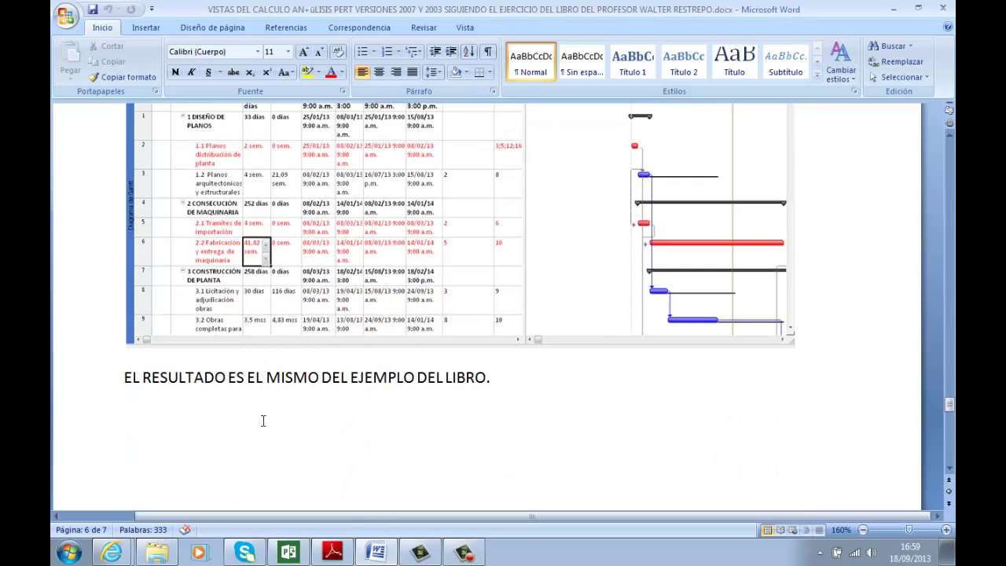
{"action": "scroll", "coordinate": [316, 405], "scroll_direction": "down", "scroll_amount": 1}
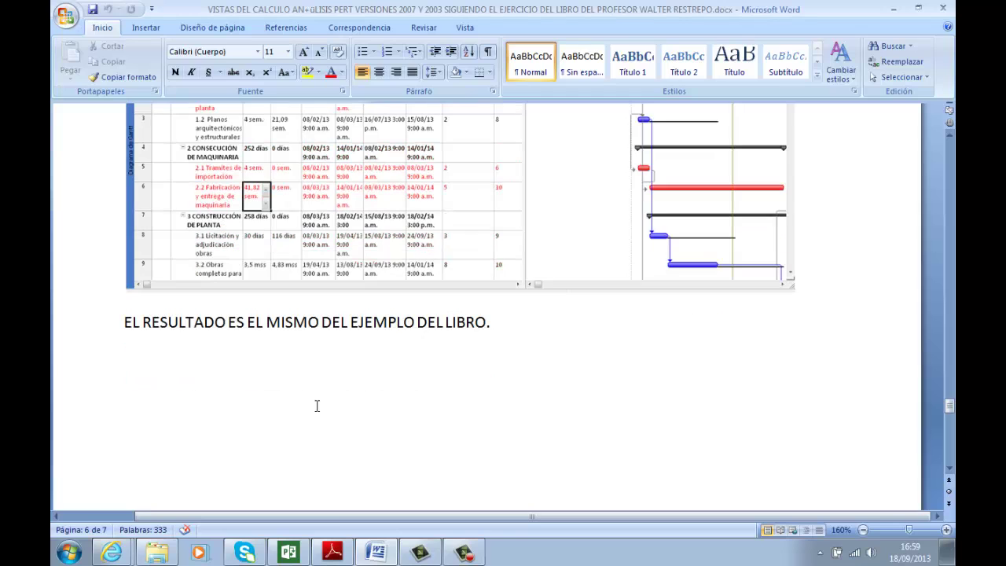
- Review the manual mean duration calculation and its distribution curve on the last page of the Word document
{"action": "scroll", "coordinate": [317, 405], "scroll_direction": "down", "scroll_amount": 10}
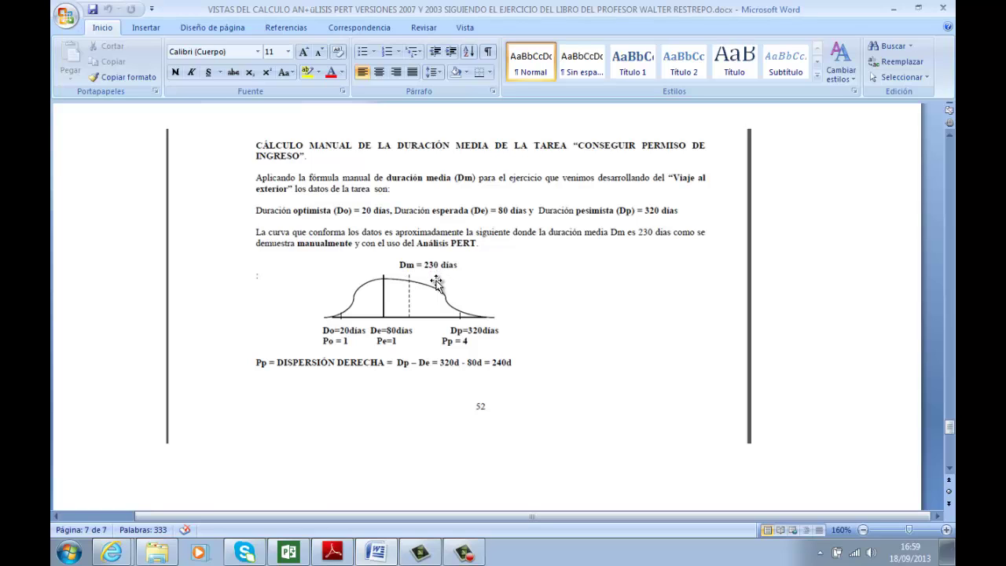
{"action": "scroll", "coordinate": [435, 283], "scroll_direction": "down", "scroll_amount": 8}
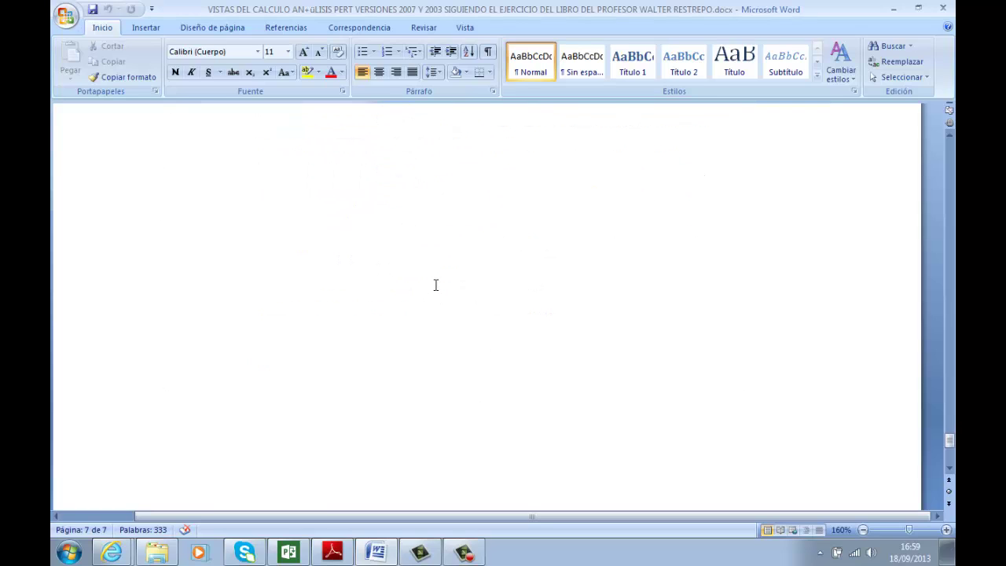
{"action": "scroll", "coordinate": [434, 285], "scroll_direction": "up", "scroll_amount": 8}
{"action": "scroll", "coordinate": [434, 286], "scroll_direction": "up", "scroll_amount": 6}
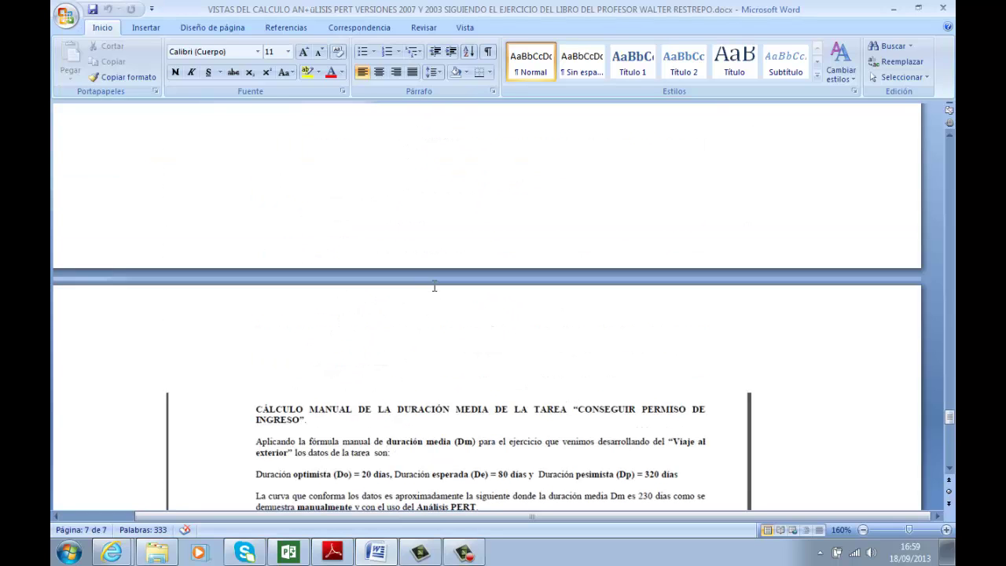
{"action": "scroll", "coordinate": [434, 287], "scroll_direction": "down", "scroll_amount": 4}
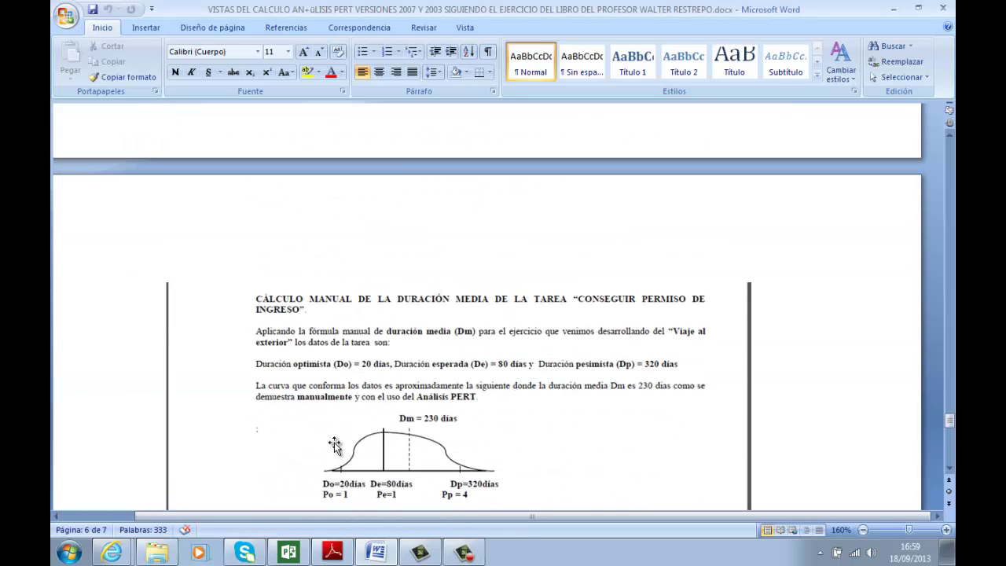
- Switch to Microsoft Project and select task 2.2 Fabricación y entrega de maquinaria in the Gantt schedule
{"action": "mouse_move", "coordinate": [294, 558]}
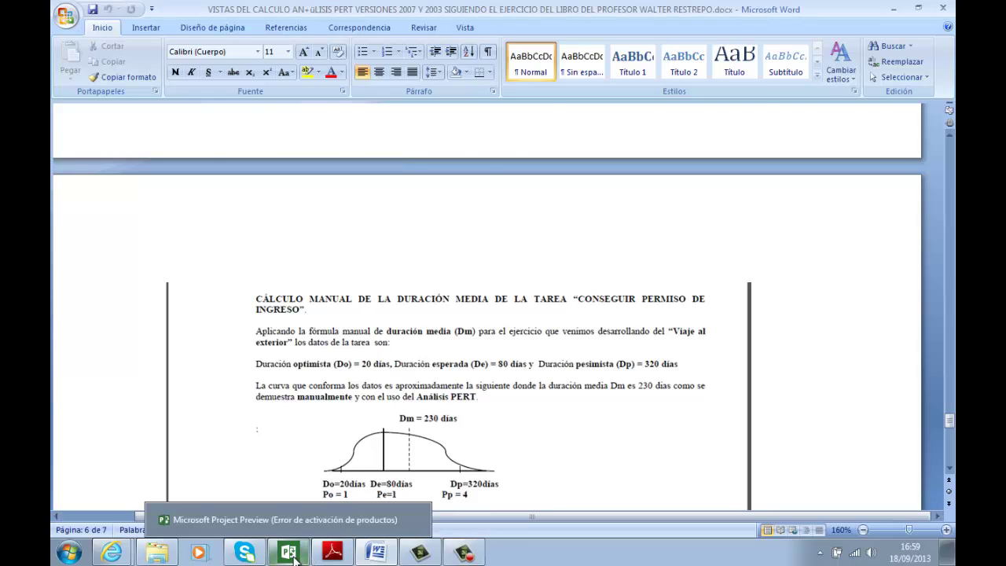
{"action": "left_click", "coordinate": [294, 557]}
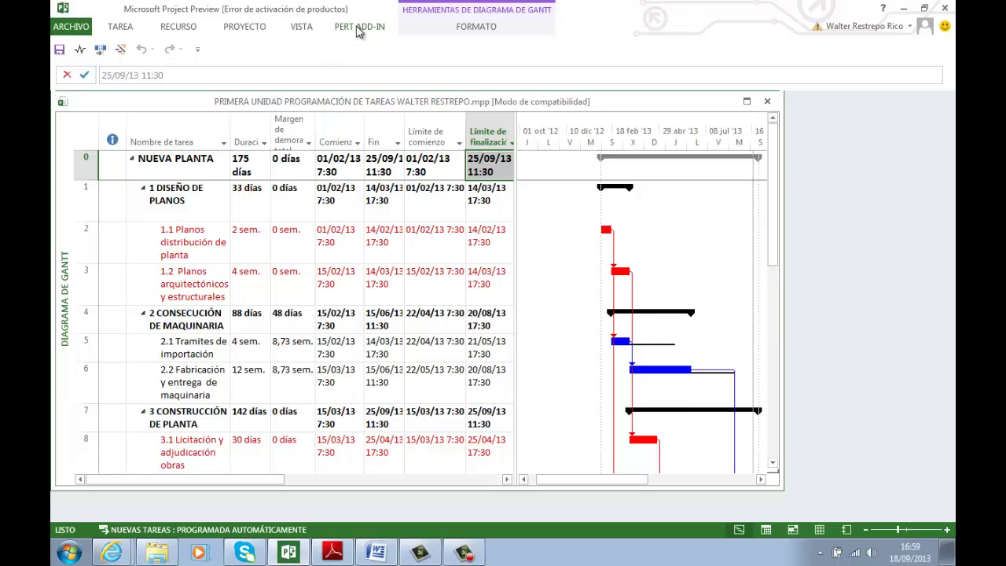
{"action": "scroll", "coordinate": [281, 302], "scroll_direction": "down", "scroll_amount": 3}
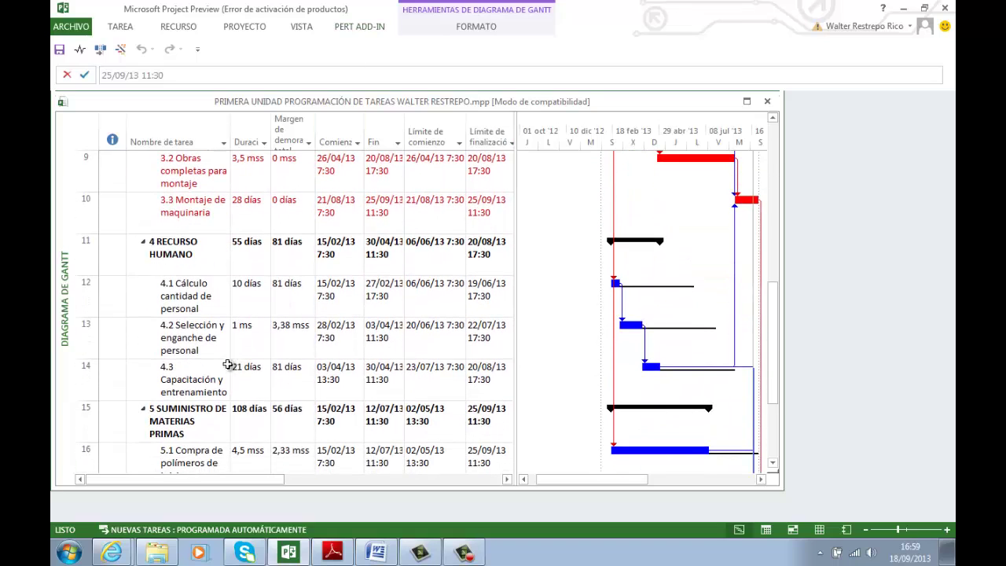
{"action": "scroll", "coordinate": [228, 364], "scroll_direction": "up", "scroll_amount": 1}
{"action": "scroll", "coordinate": [228, 364], "scroll_direction": "up", "scroll_amount": 1}
{"action": "scroll", "coordinate": [227, 363], "scroll_direction": "up", "scroll_amount": 1}
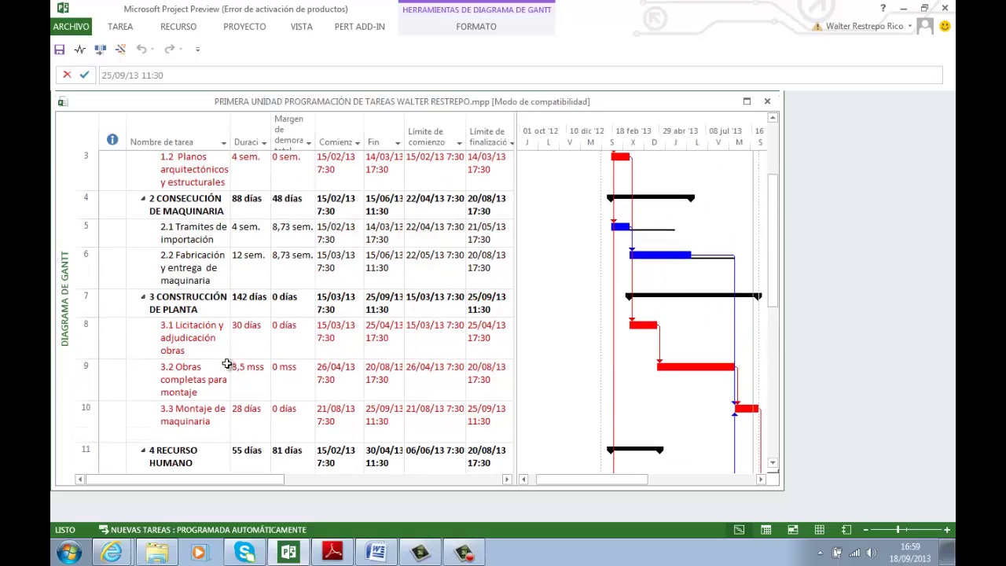
{"action": "left_click", "coordinate": [205, 271]}
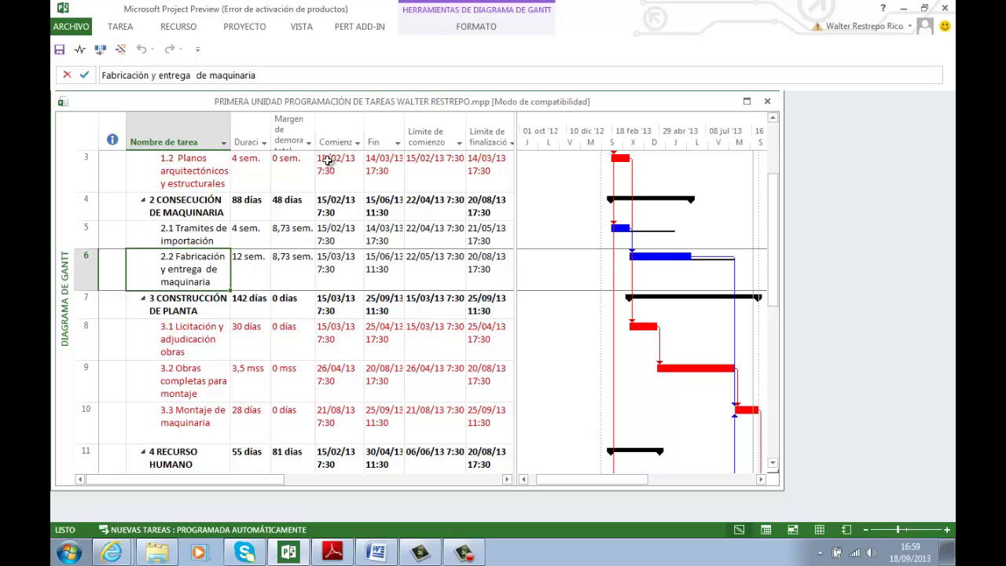
- Display the PERT add-in's entry sheet and select the optimistic duration of Fabricación y entrega de maquinaria
{"action": "left_click", "coordinate": [363, 28]}
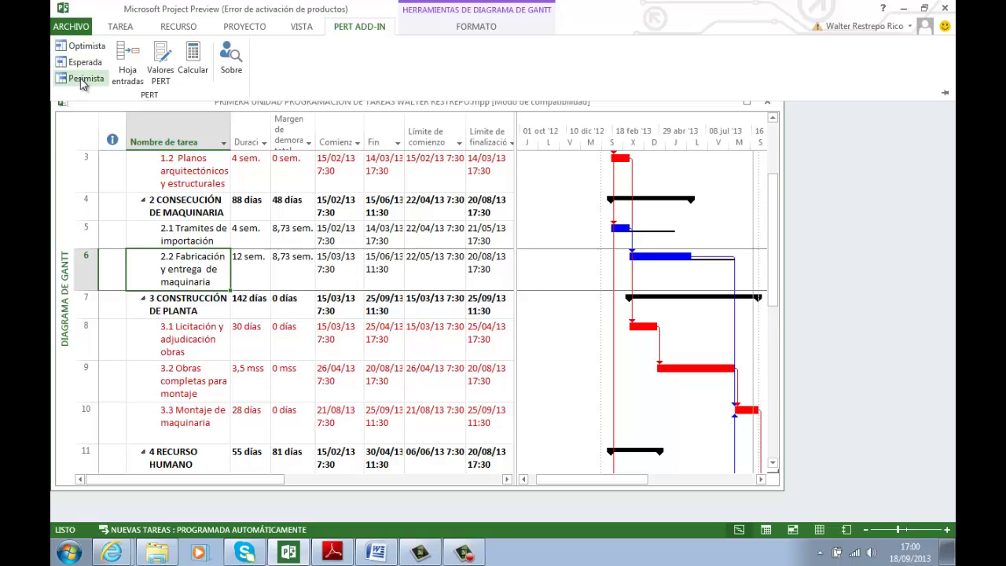
{"action": "left_click", "coordinate": [144, 71]}
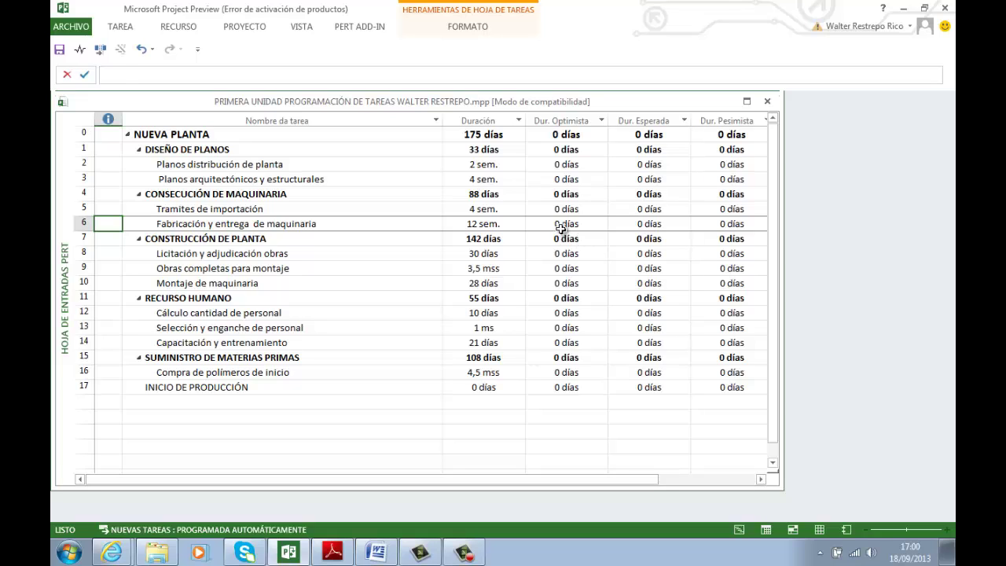
{"action": "left_click", "coordinate": [561, 224]}
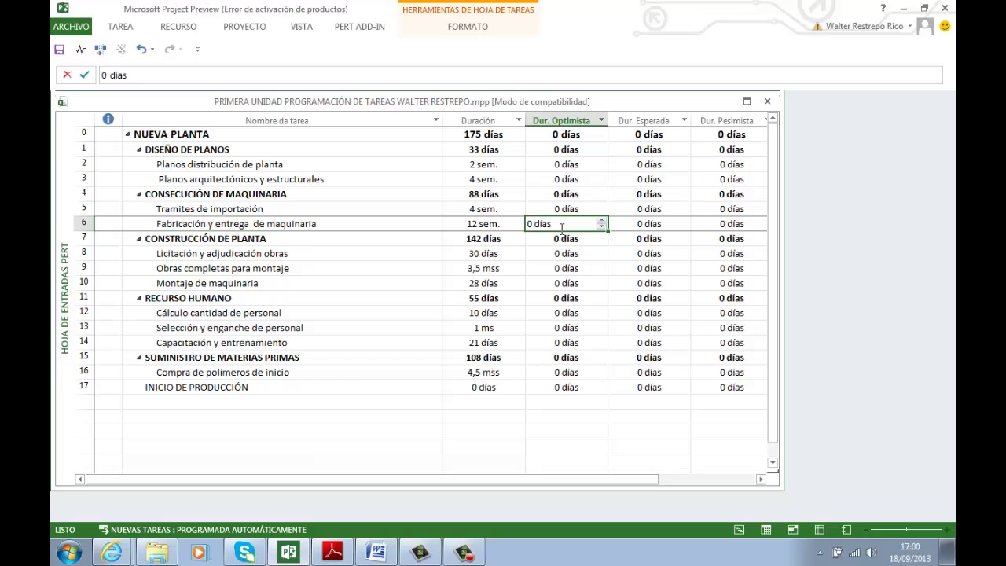
- Look up the example's optimistic, expected and pessimistic durations in the PDF manual, and return to the PERT entry sheet in Project
{"action": "left_click", "coordinate": [345, 550]}
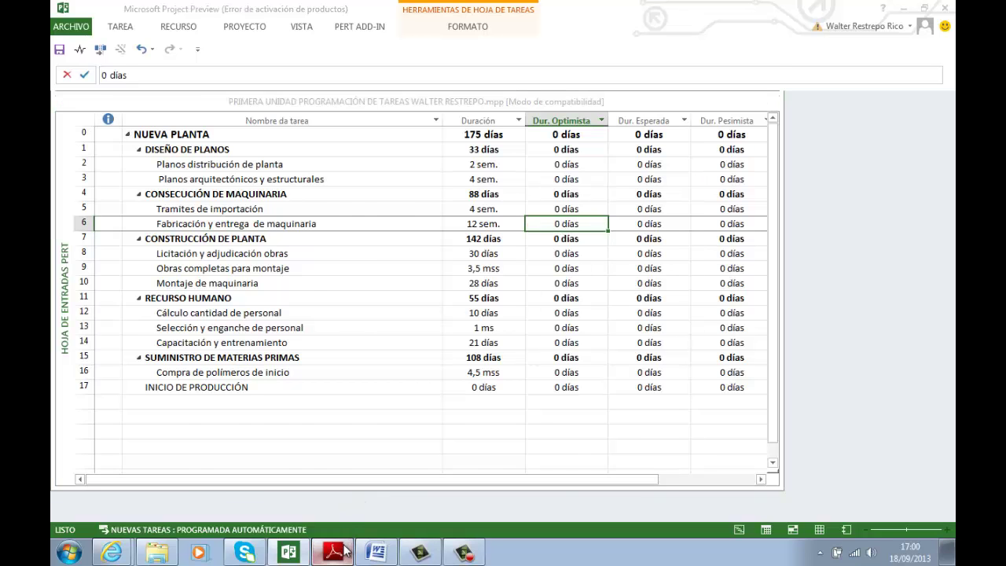
{"action": "scroll", "coordinate": [431, 350], "scroll_direction": "down", "scroll_amount": 9}
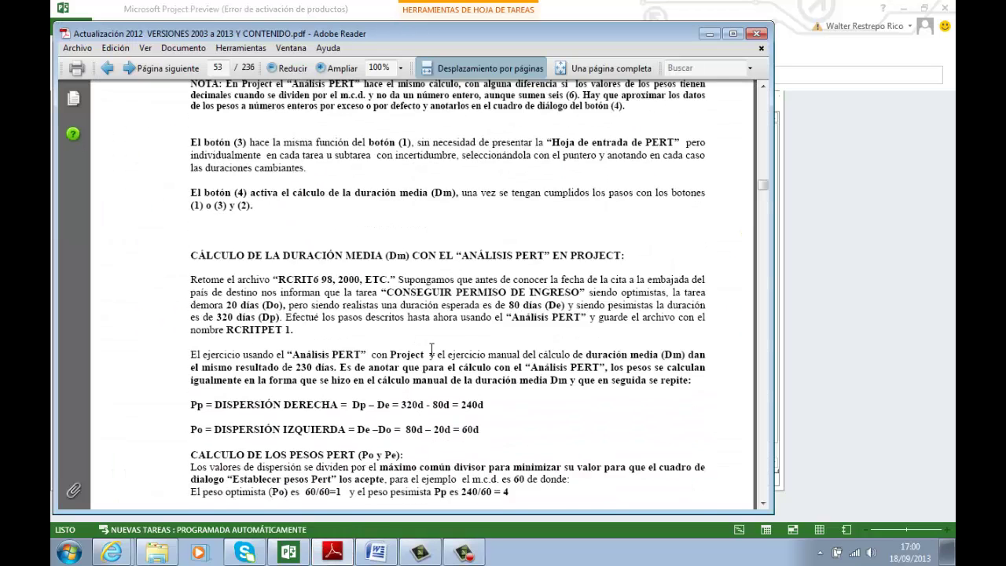
{"action": "scroll", "coordinate": [431, 351], "scroll_direction": "down", "scroll_amount": 3}
{"action": "scroll", "coordinate": [429, 350], "scroll_direction": "up", "scroll_amount": 7}
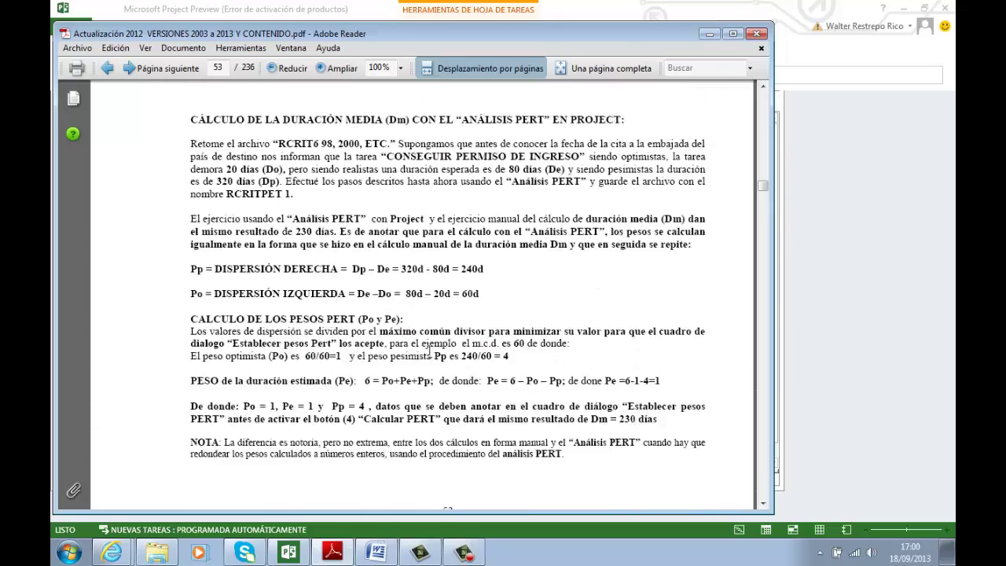
{"action": "scroll", "coordinate": [429, 350], "scroll_direction": "up", "scroll_amount": 16}
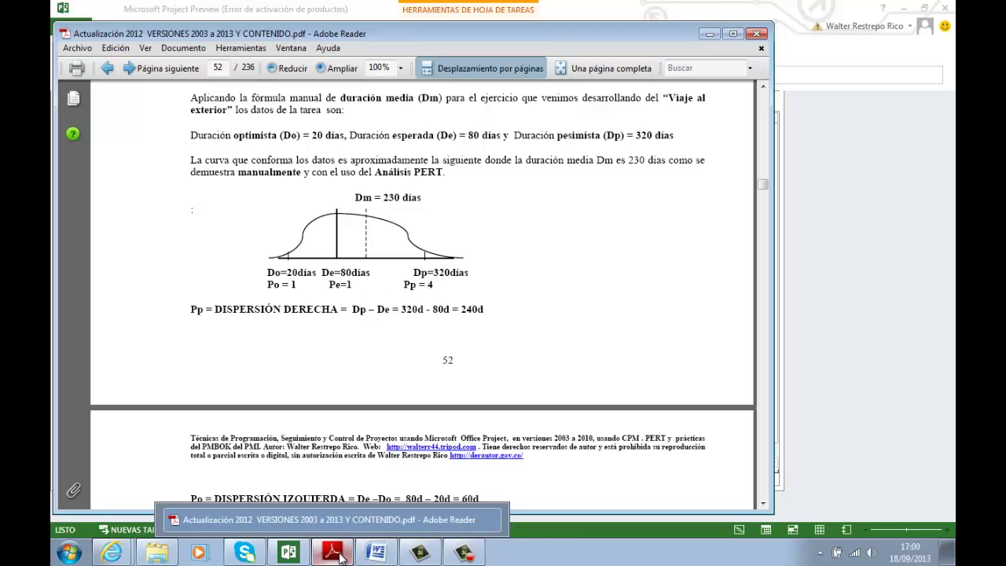
{"action": "left_click", "coordinate": [288, 552]}
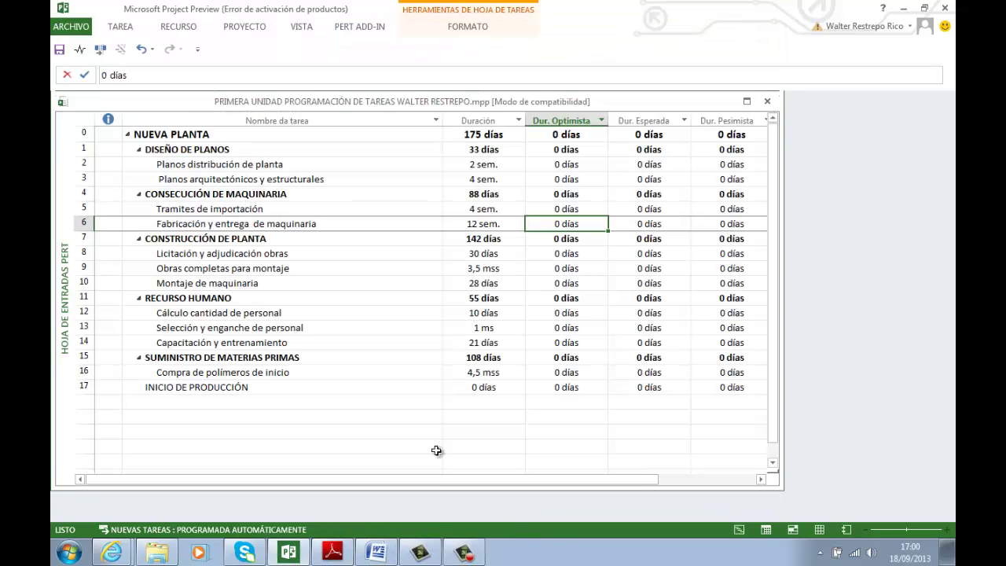
- Enter PERT durations for Fabricación y entrega de maquinaria: optimistic 20 days, expected 80 days and pessimistic 320 days
{"action": "left_click", "coordinate": [575, 223]}
{"action": "type", "text": "20"}
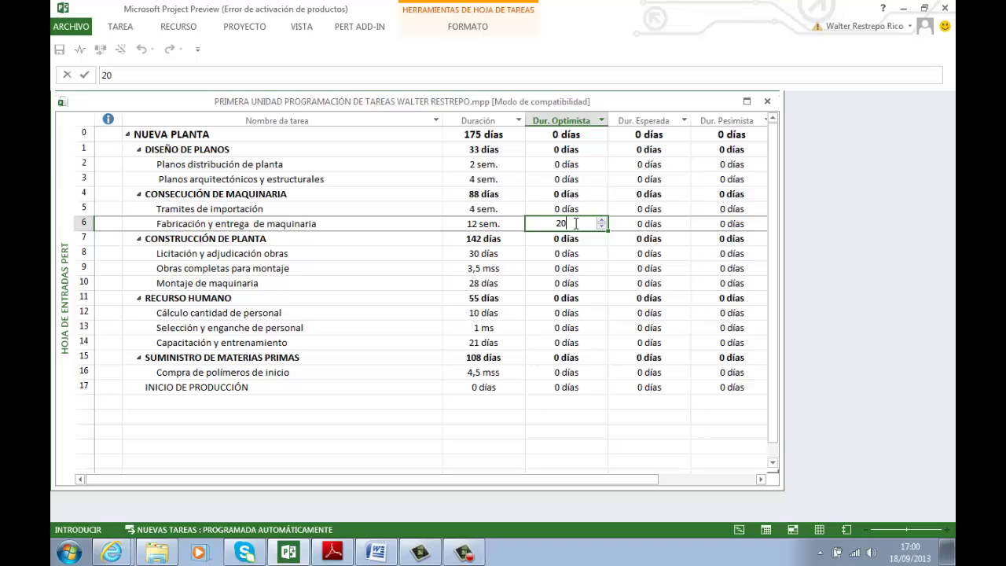
{"action": "left_click", "coordinate": [634, 224]}
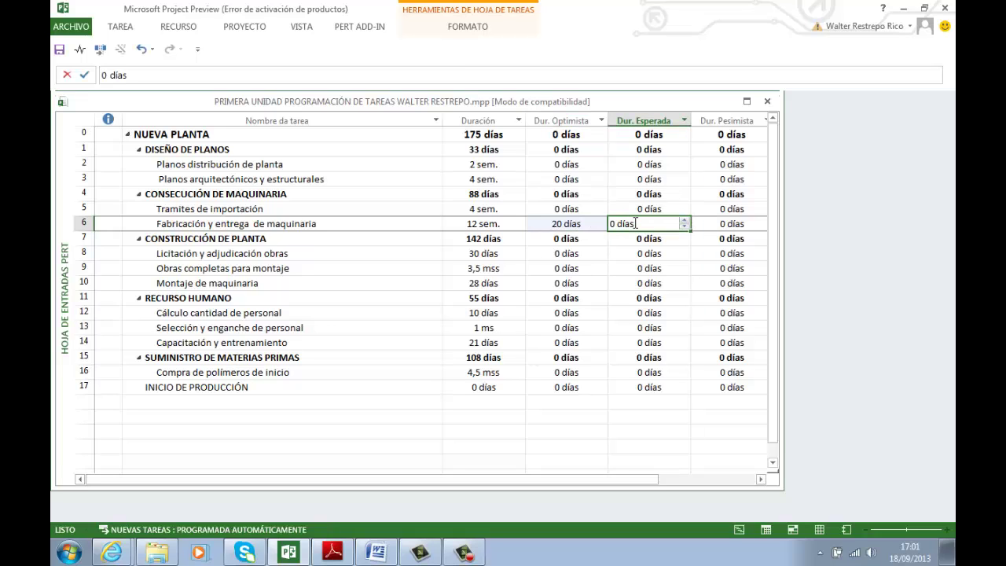
{"action": "type", "text": "80"}
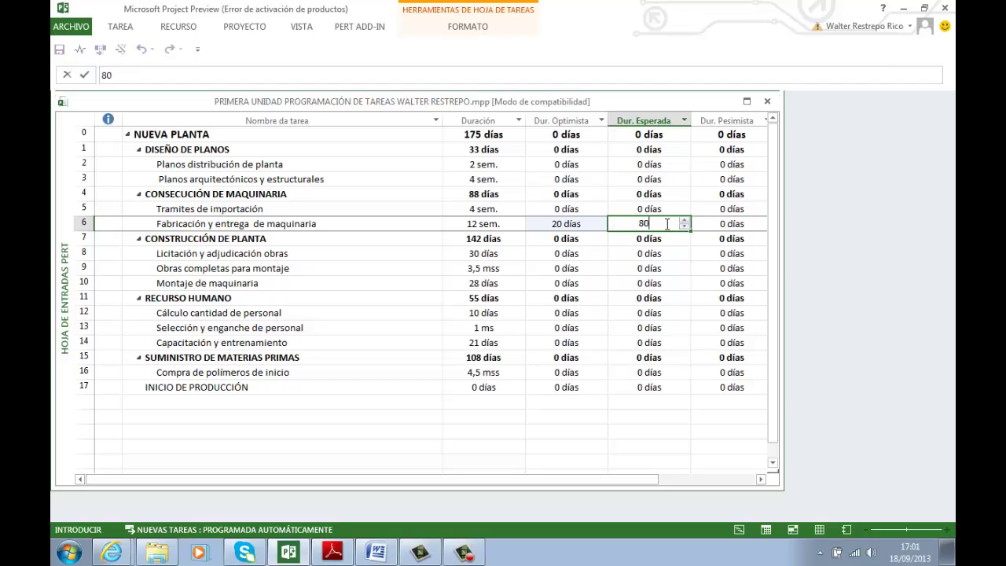
{"action": "left_click", "coordinate": [707, 223]}
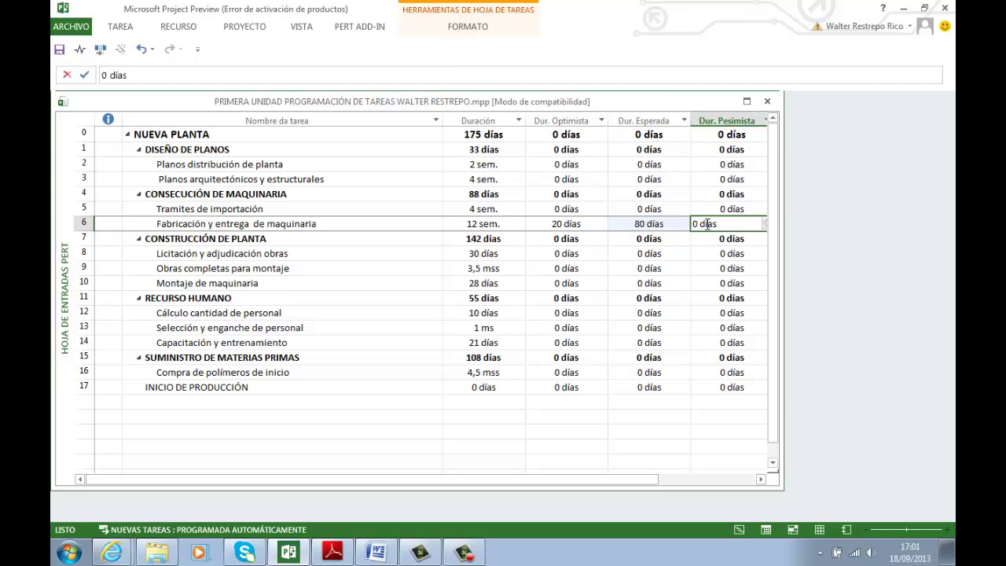
{"action": "type", "text": "320"}
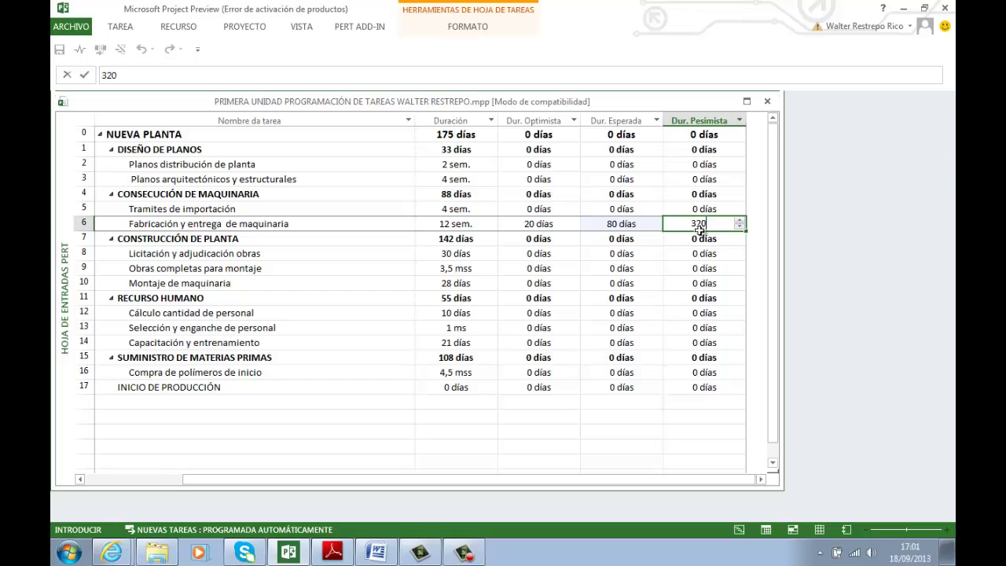
{"action": "left_click", "coordinate": [381, 226]}
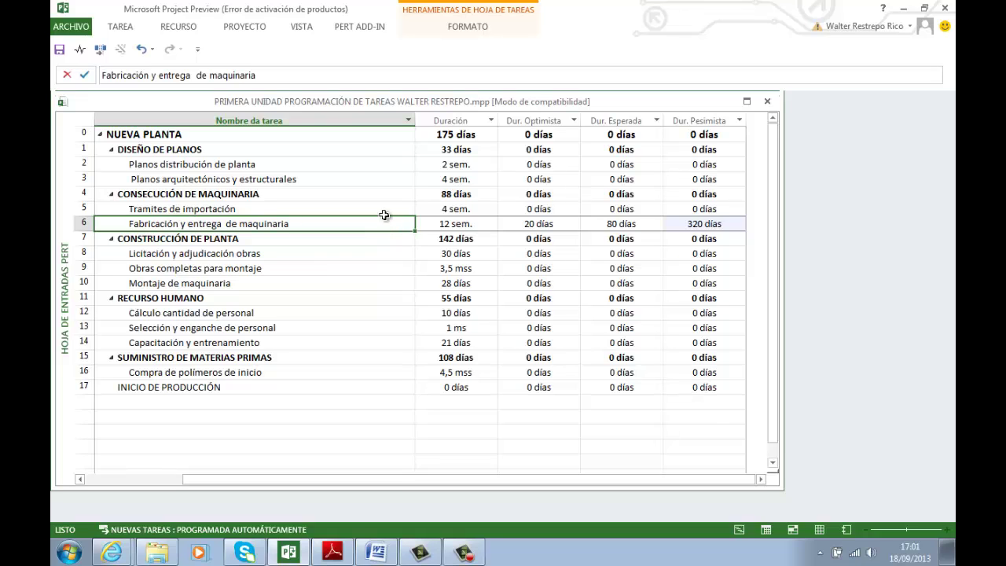
- Display the PERT weights settings, and review the weight calculation and the example's distribution curves in the PDF manual
{"action": "left_click", "coordinate": [356, 28]}
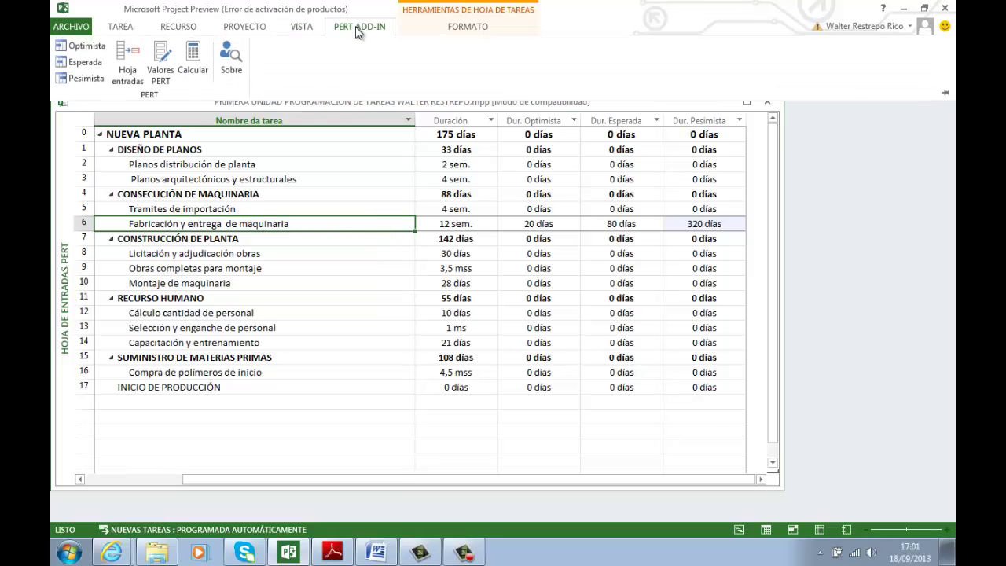
{"action": "left_click", "coordinate": [161, 69]}
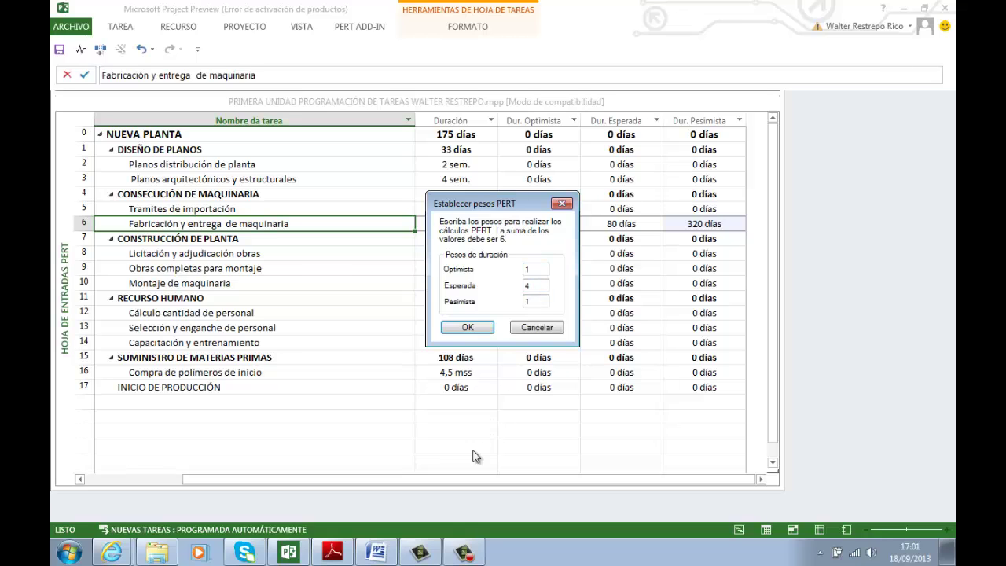
{"action": "left_click", "coordinate": [332, 552]}
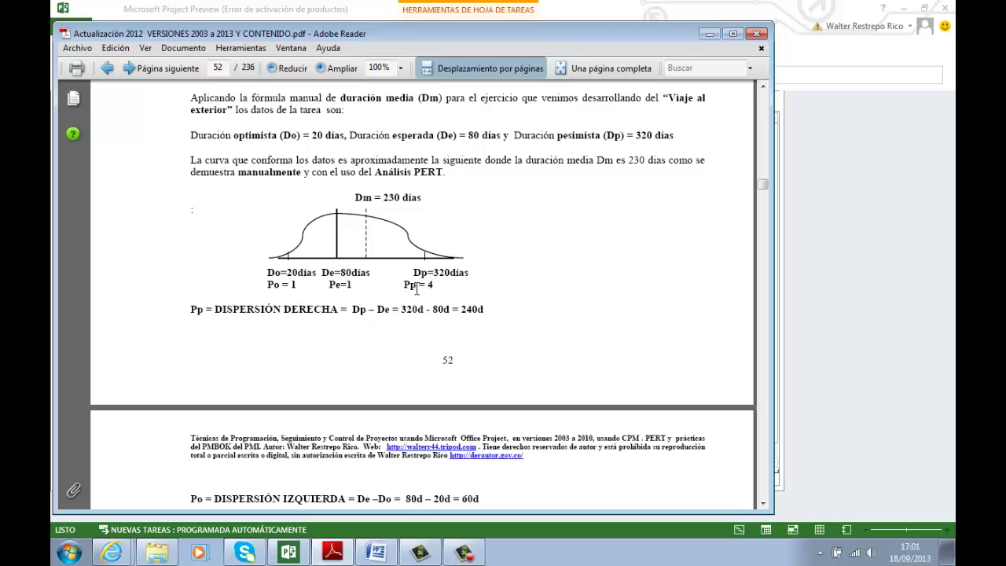
{"action": "scroll", "coordinate": [435, 284], "scroll_direction": "up", "scroll_amount": 3}
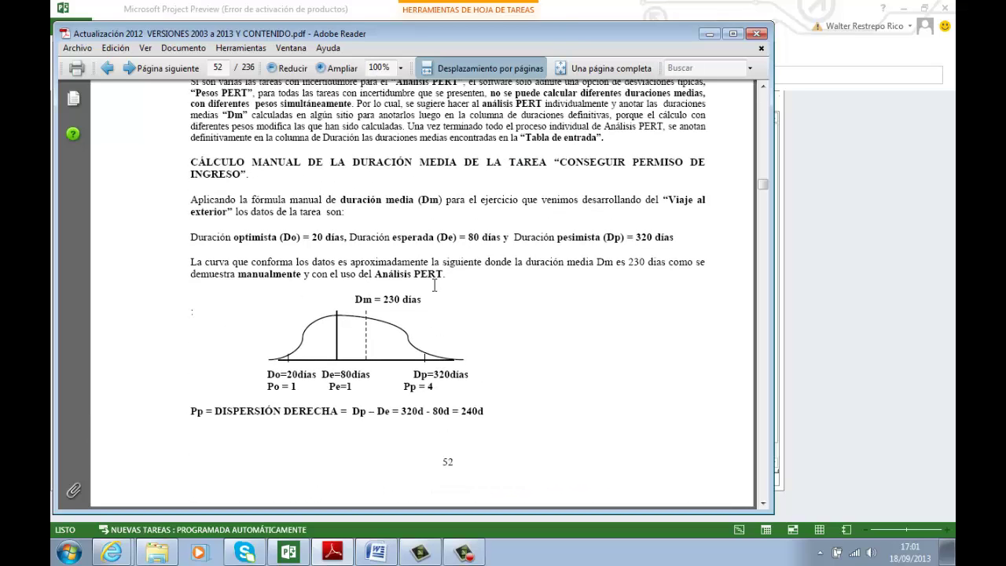
{"action": "scroll", "coordinate": [435, 285], "scroll_direction": "up", "scroll_amount": 4}
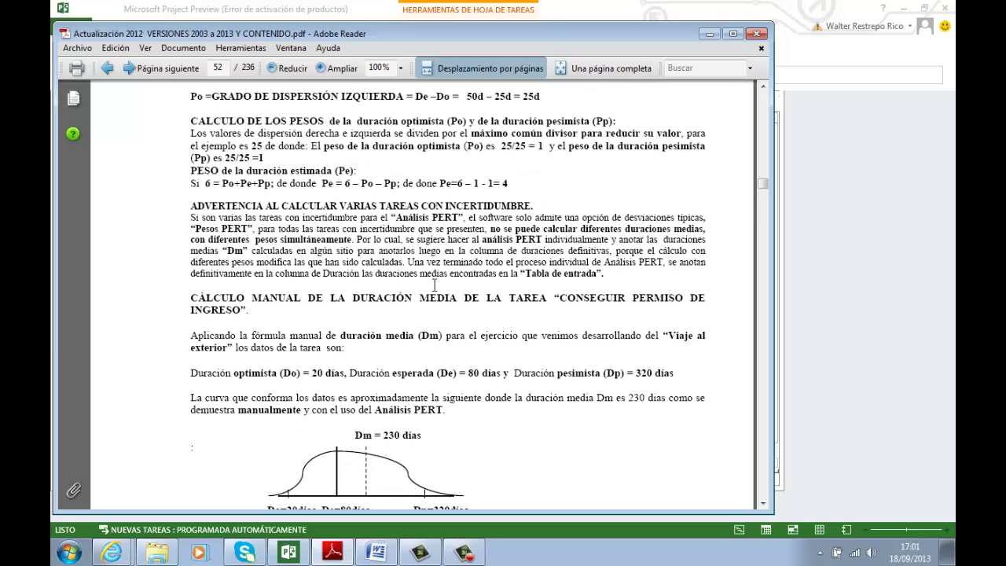
{"action": "scroll", "coordinate": [434, 284], "scroll_direction": "up", "scroll_amount": 2}
{"action": "scroll", "coordinate": [435, 284], "scroll_direction": "up", "scroll_amount": 2}
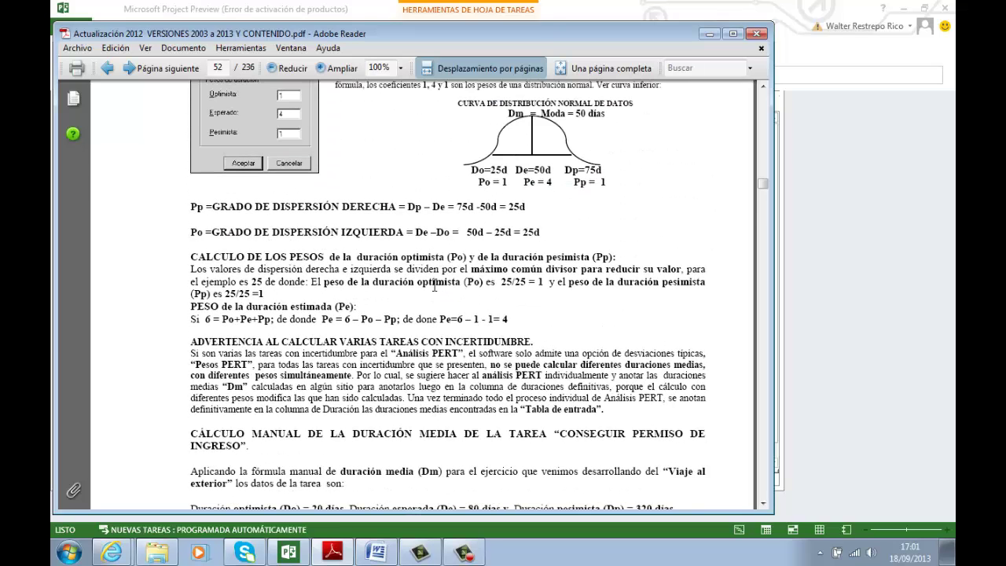
{"action": "scroll", "coordinate": [325, 218], "scroll_direction": "up", "scroll_amount": 1}
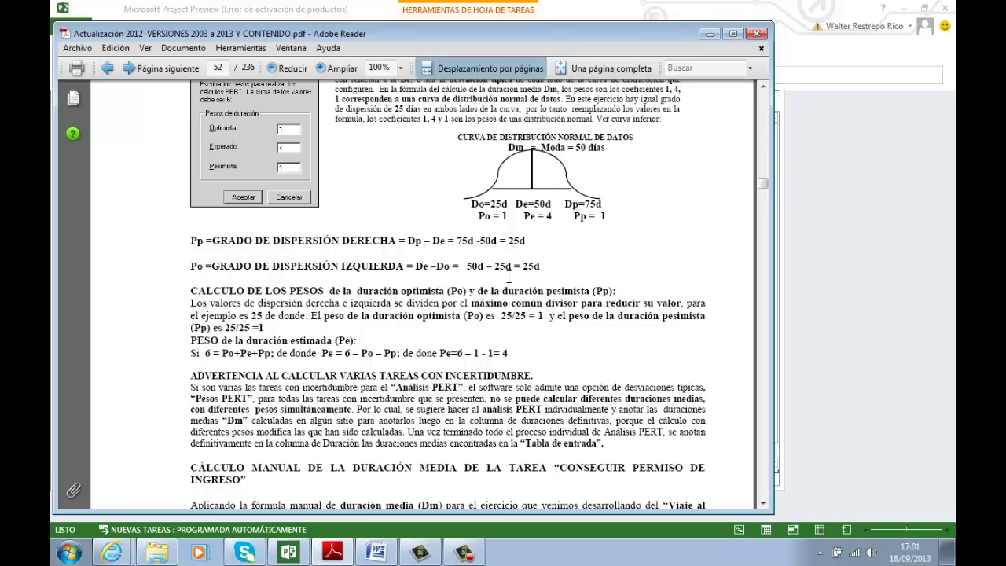
{"action": "scroll", "coordinate": [452, 269], "scroll_direction": "down", "scroll_amount": 8}
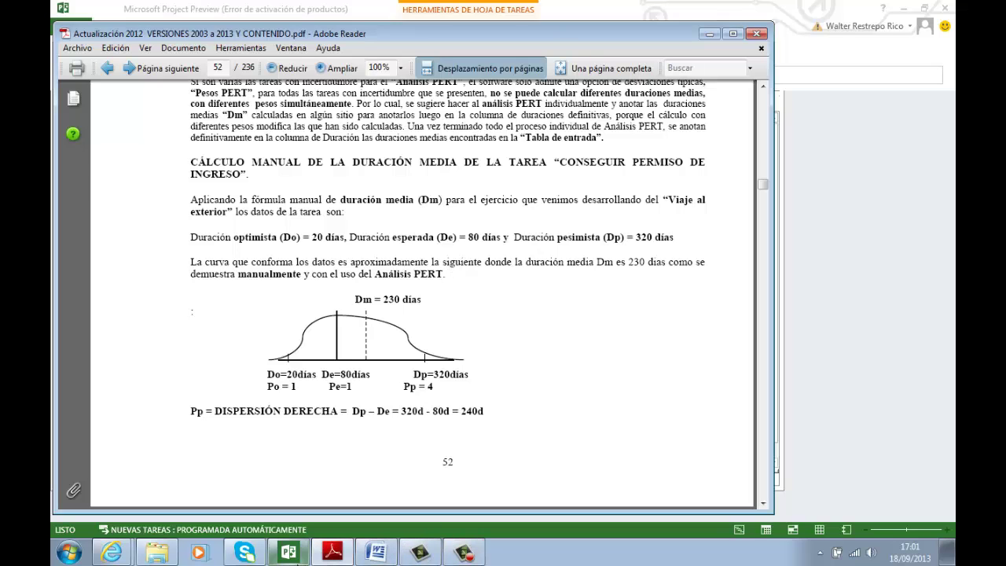
- Switch back to Microsoft Project and set the PERT weights to optimistic 1, expected 1 and pessimistic 4
{"action": "left_click", "coordinate": [286, 556]}
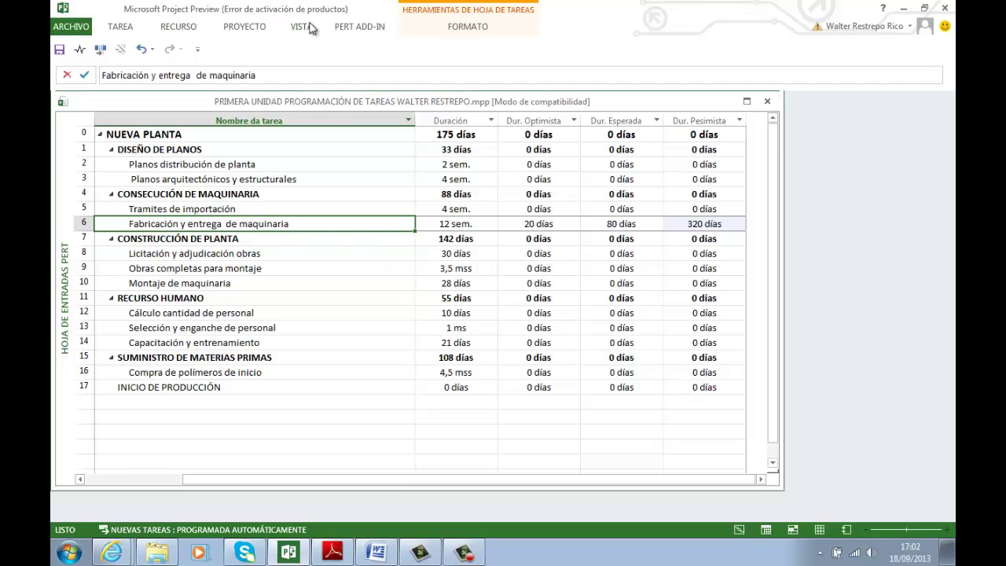
{"action": "left_click", "coordinate": [339, 28]}
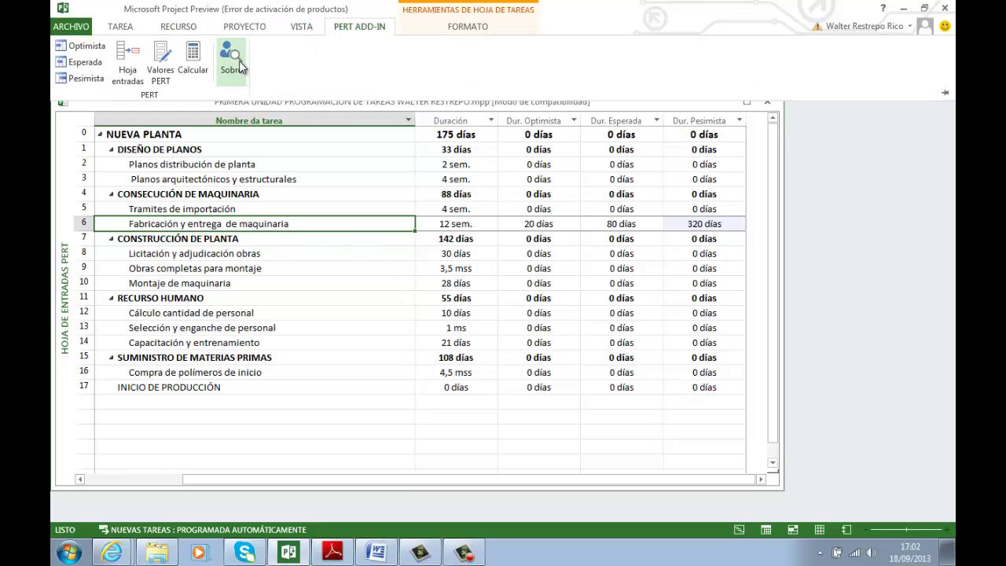
{"action": "left_click", "coordinate": [173, 71]}
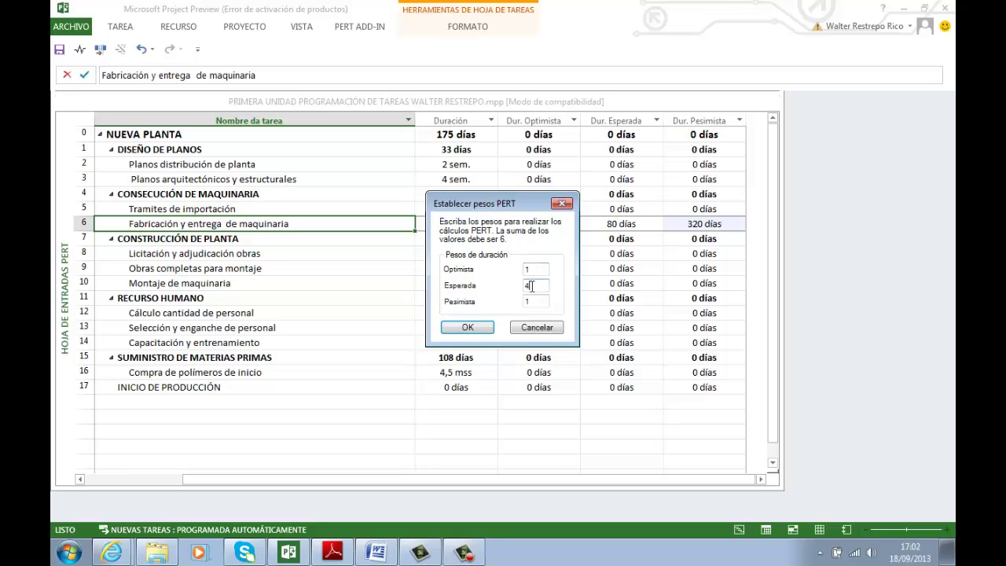
{"action": "double_click", "coordinate": [531, 285]}
{"action": "left_click_drag", "start_coordinate": [534, 301], "coordinate": [523, 303]}
{"action": "type", "text": "4"}
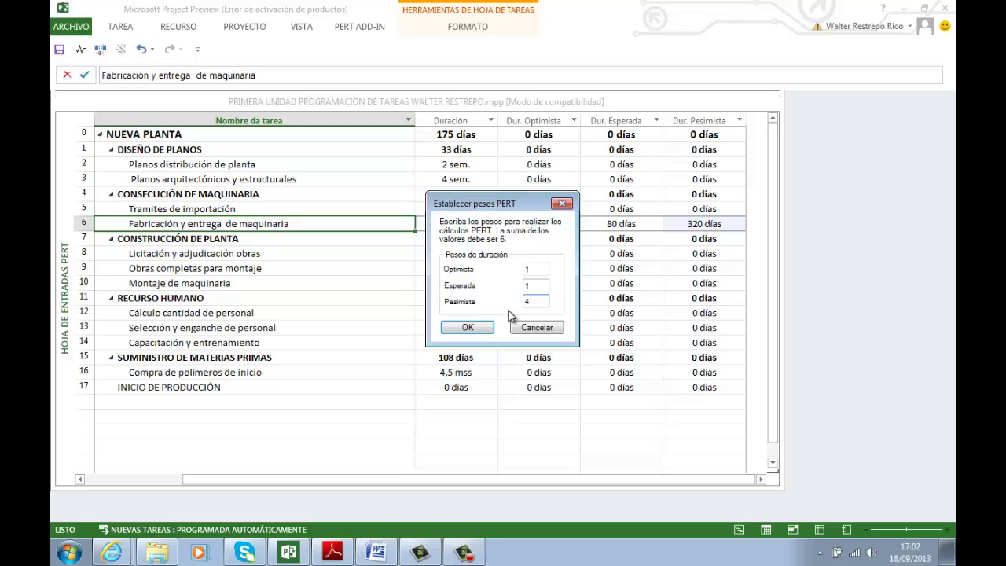
{"action": "left_click", "coordinate": [467, 327]}
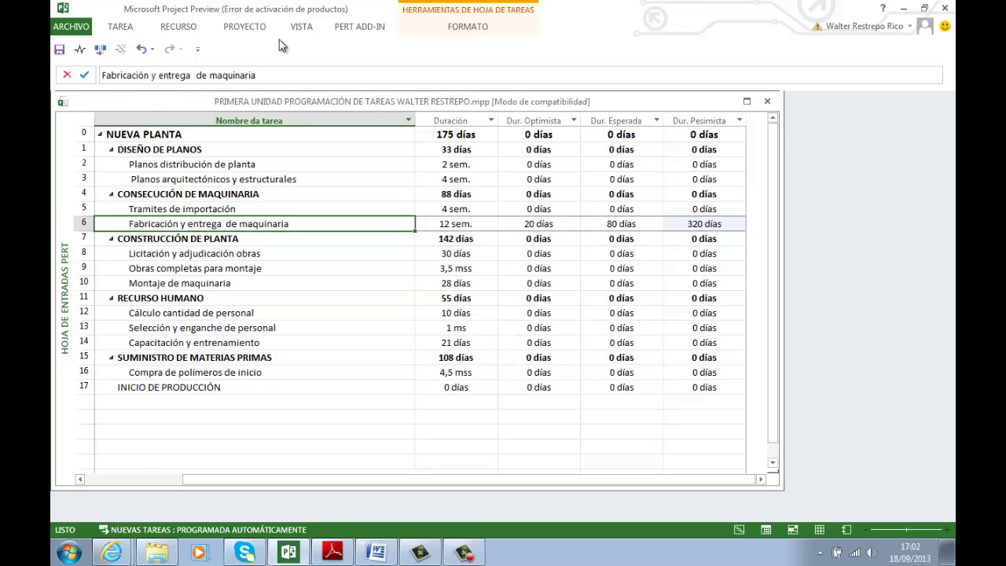
- Run the PERT calculation to recalculate the task durations, and check the duration of Fabricación y entrega de maquinaria
{"action": "left_click", "coordinate": [347, 30]}
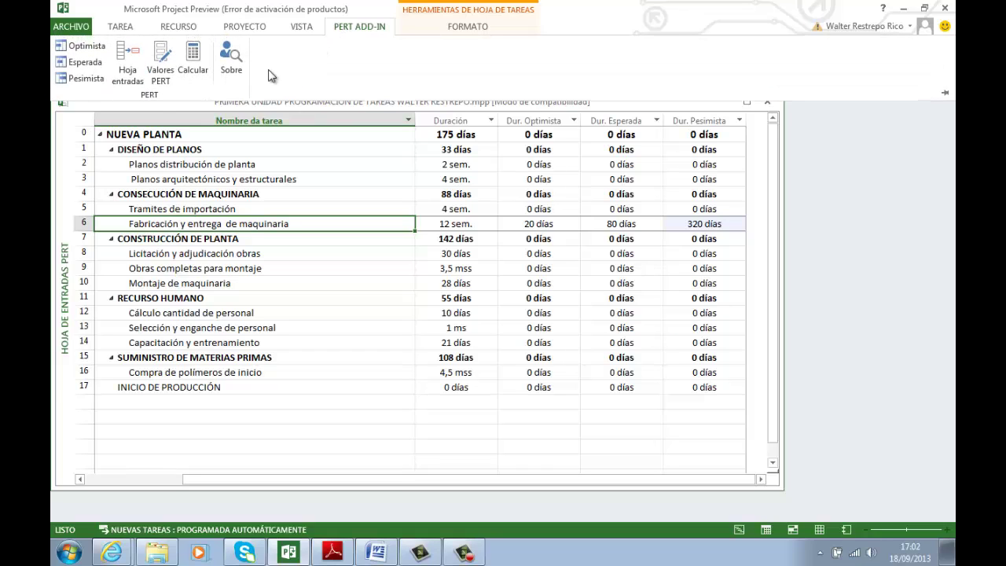
{"action": "left_click", "coordinate": [194, 69]}
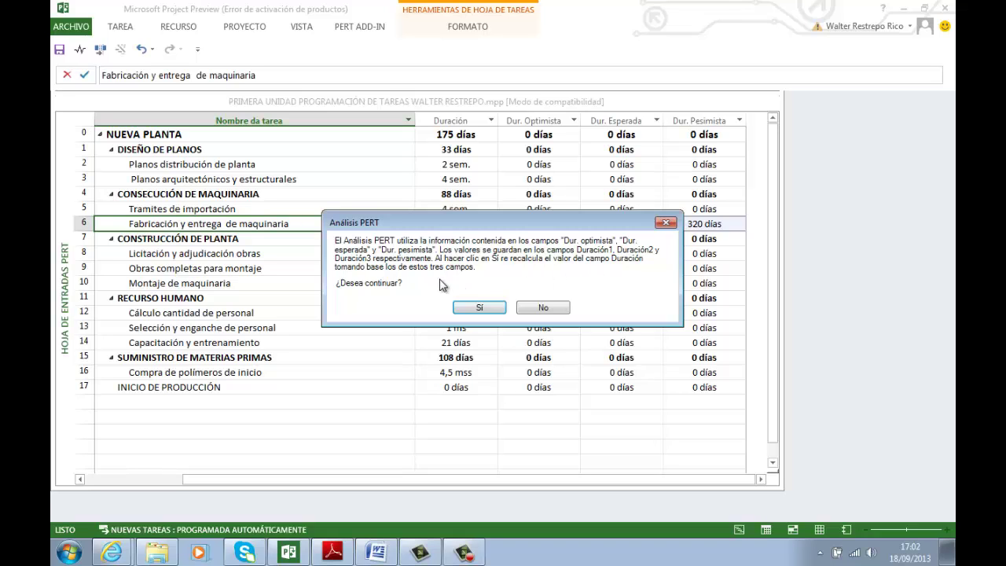
{"action": "left_click", "coordinate": [478, 308]}
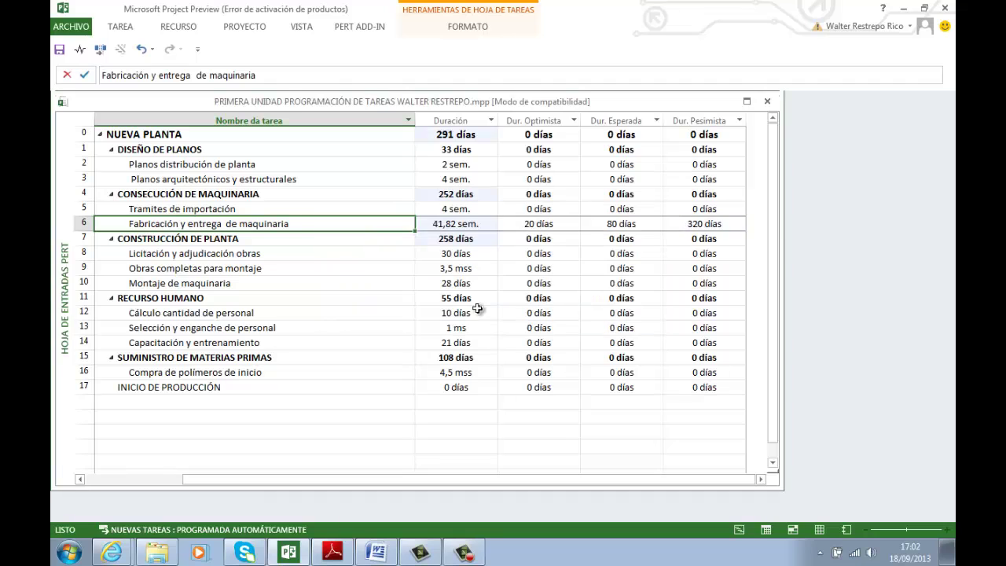
{"action": "left_click", "coordinate": [448, 224]}
{"action": "left_click", "coordinate": [352, 226]}
- Change to the Gantt chart view and select the duration of task 2.2 Fabricación y entrega de maquinaria
{"action": "right_click", "coordinate": [67, 271]}
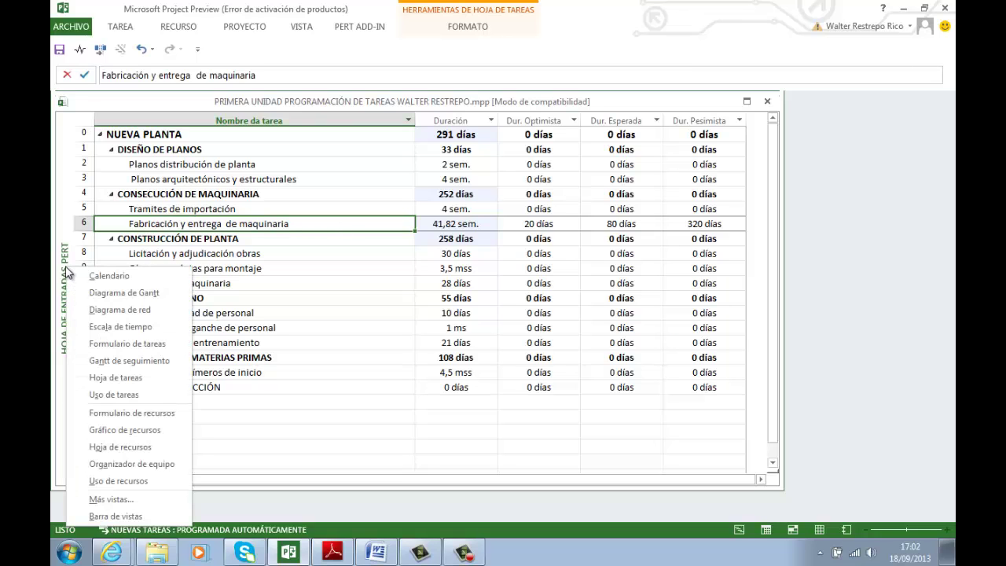
{"action": "left_click", "coordinate": [110, 293]}
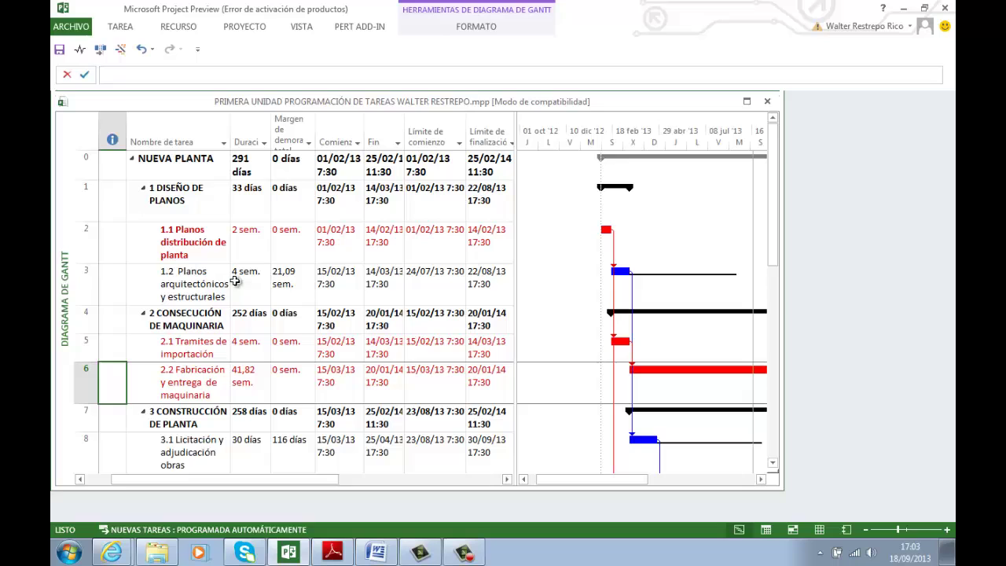
{"action": "left_click", "coordinate": [250, 379]}
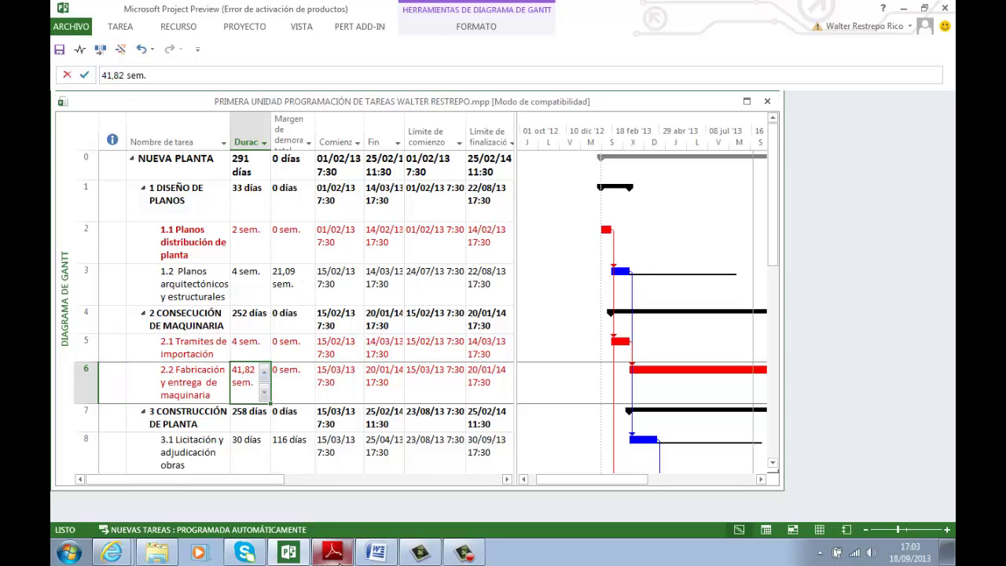
- Compare the Word document's Gantt result and weeks-to-days conversion with its manual mean duration example, and bring up the PDF manual
{"action": "left_click", "coordinate": [376, 558]}
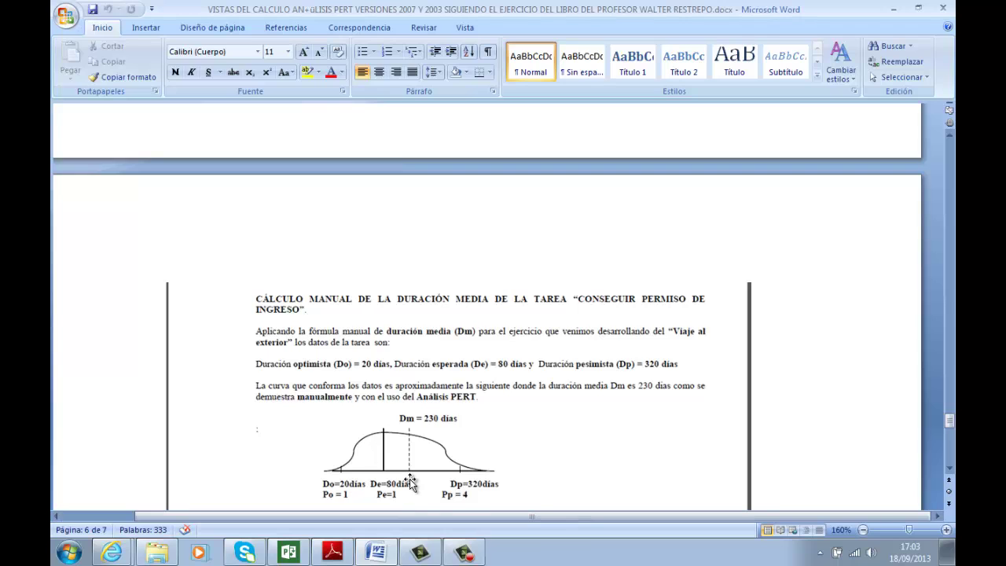
{"action": "scroll", "coordinate": [411, 480], "scroll_direction": "down", "scroll_amount": 3}
{"action": "scroll", "coordinate": [410, 477], "scroll_direction": "up", "scroll_amount": 10}
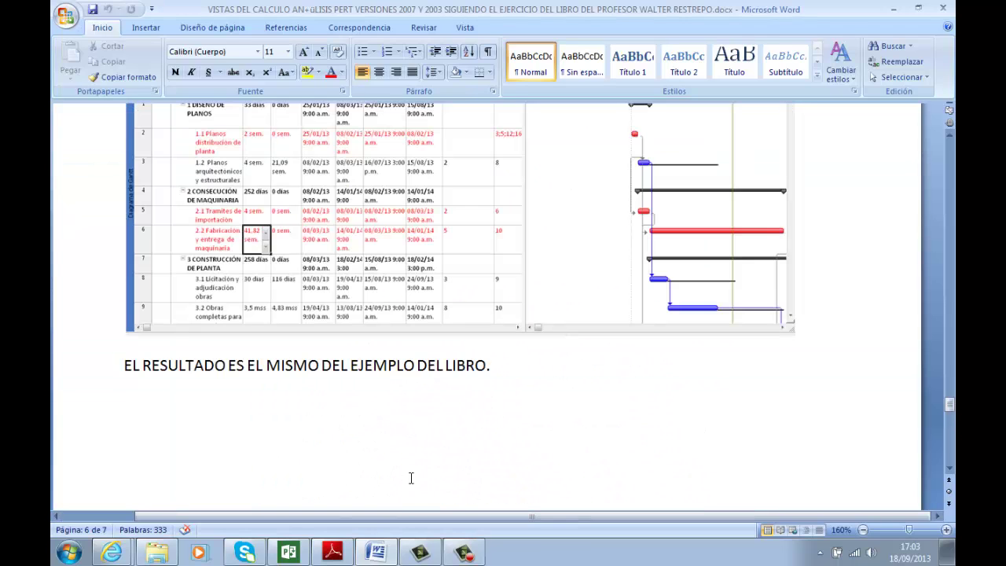
{"action": "scroll", "coordinate": [411, 478], "scroll_direction": "up", "scroll_amount": 1}
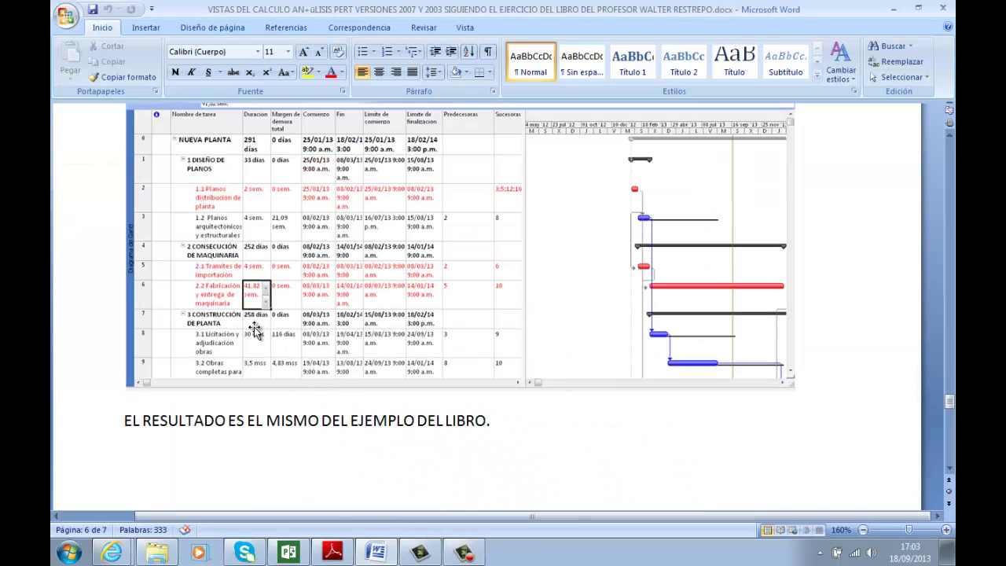
{"action": "scroll", "coordinate": [259, 310], "scroll_direction": "down", "scroll_amount": 8}
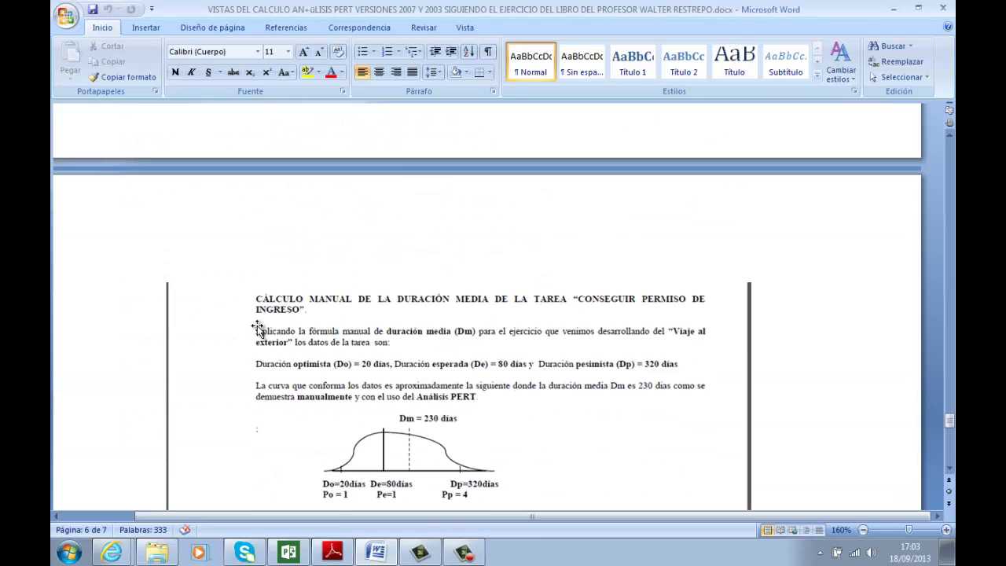
{"action": "scroll", "coordinate": [258, 326], "scroll_direction": "down", "scroll_amount": 3}
{"action": "scroll", "coordinate": [257, 326], "scroll_direction": "up", "scroll_amount": 11}
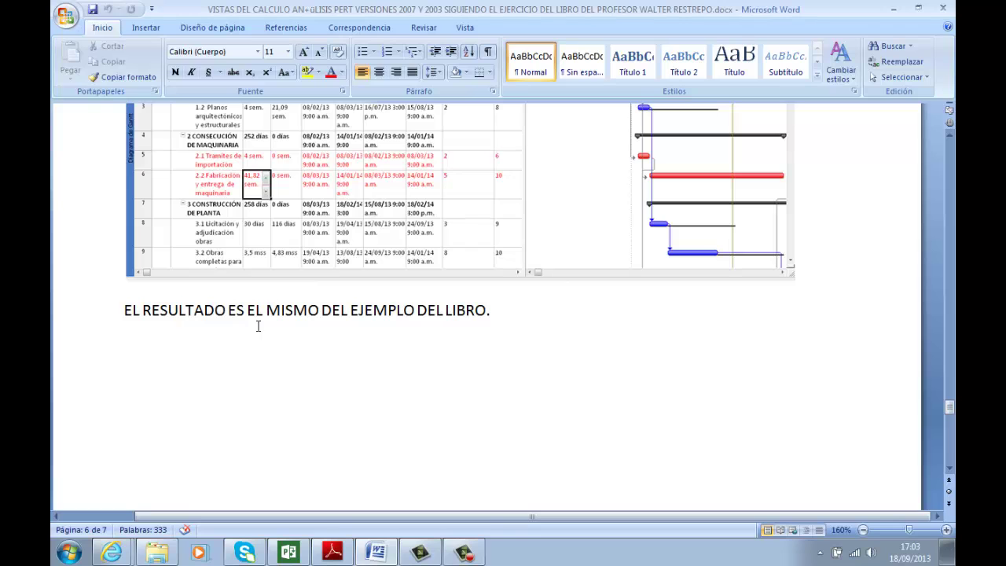
{"action": "scroll", "coordinate": [258, 326], "scroll_direction": "down", "scroll_amount": 8}
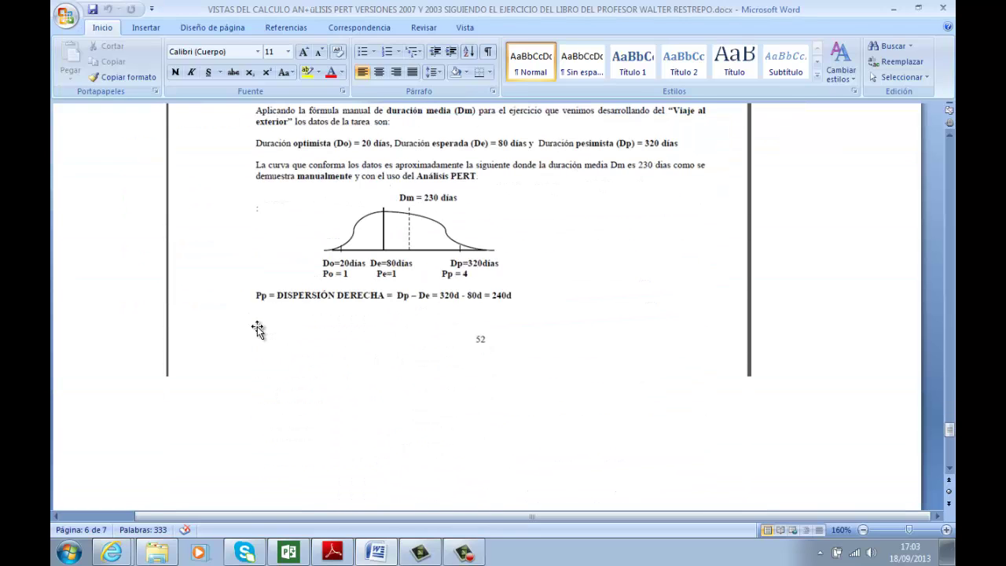
{"action": "scroll", "coordinate": [257, 328], "scroll_direction": "up", "scroll_amount": 9}
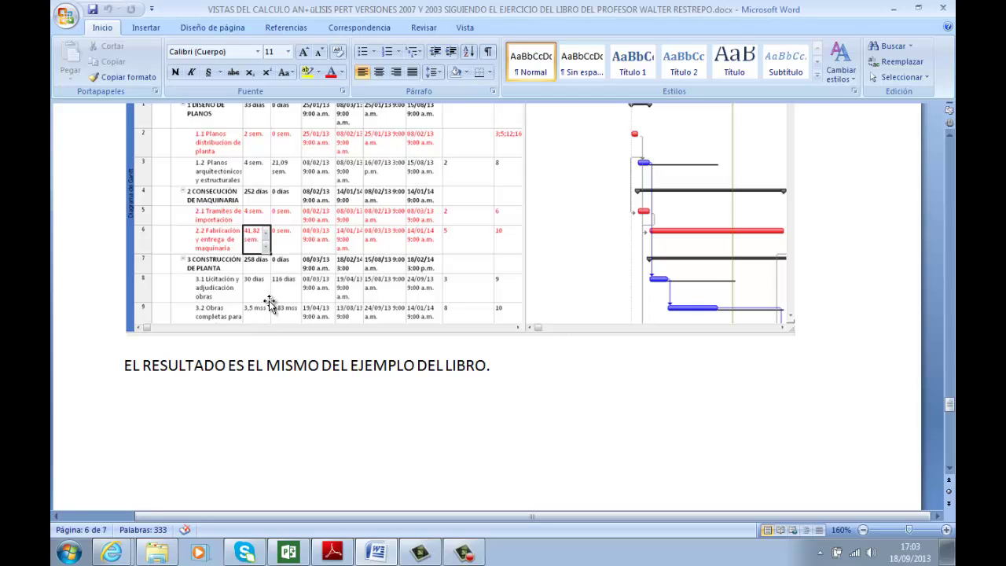
{"action": "scroll", "coordinate": [267, 296], "scroll_direction": "up", "scroll_amount": 5}
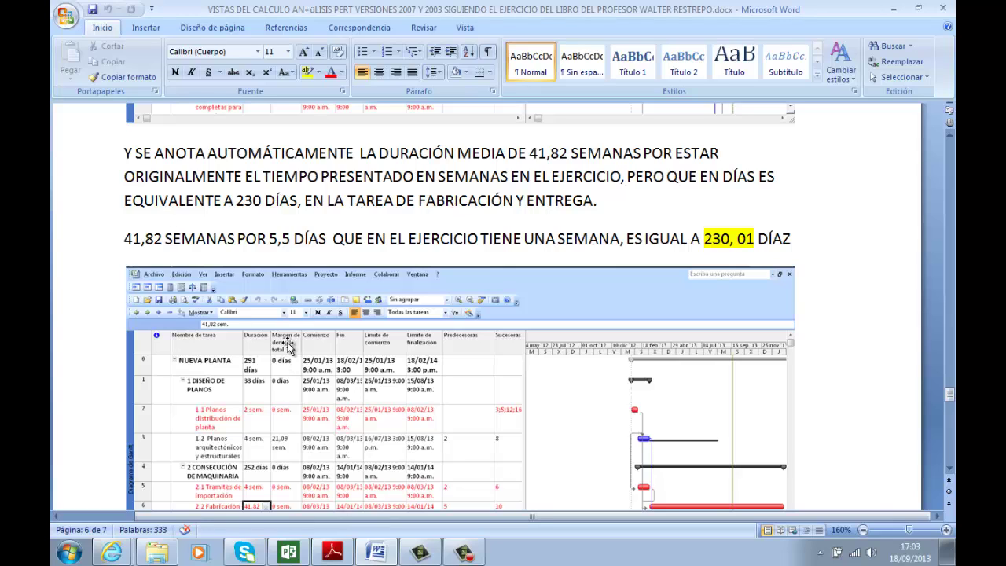
{"action": "scroll", "coordinate": [280, 253], "scroll_direction": "down", "scroll_amount": 1}
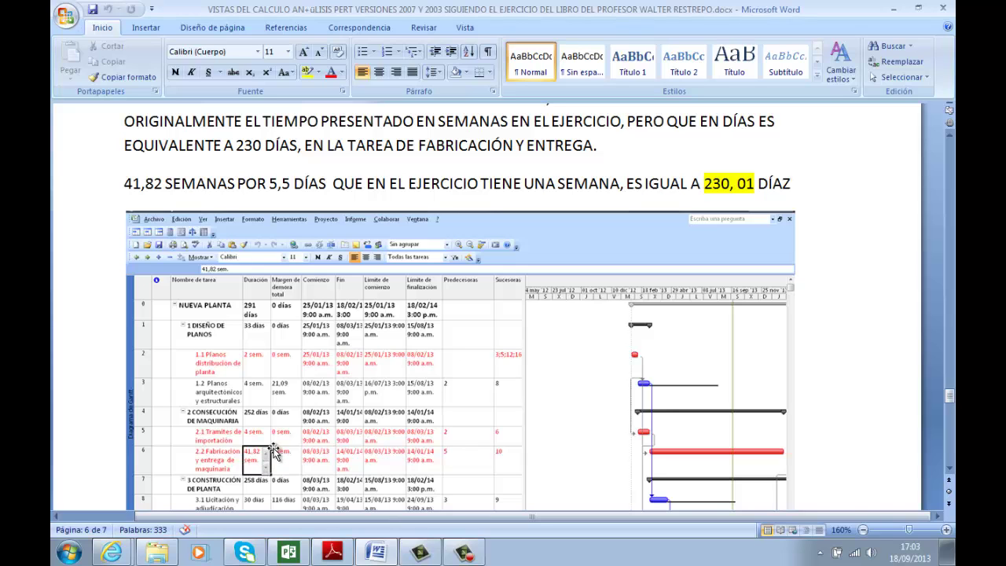
{"action": "left_click", "coordinate": [329, 554]}
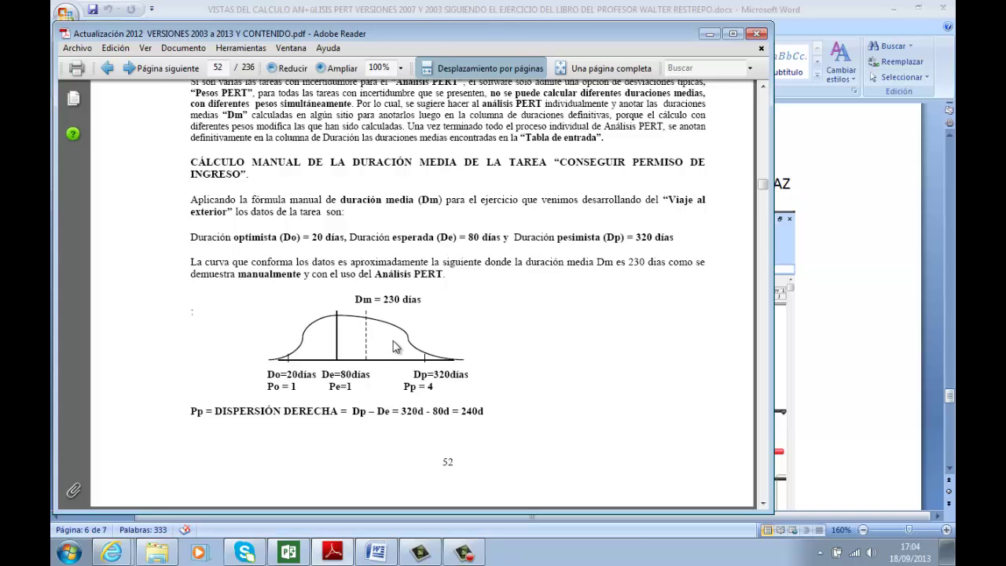
- Review page 52 of the PDF manual, covering the PERT weights, the warning about several uncertain tasks and the manual mean duration calculation
{"action": "scroll", "coordinate": [393, 346], "scroll_direction": "up", "scroll_amount": 3}
{"action": "scroll", "coordinate": [388, 346], "scroll_direction": "up", "scroll_amount": 7}
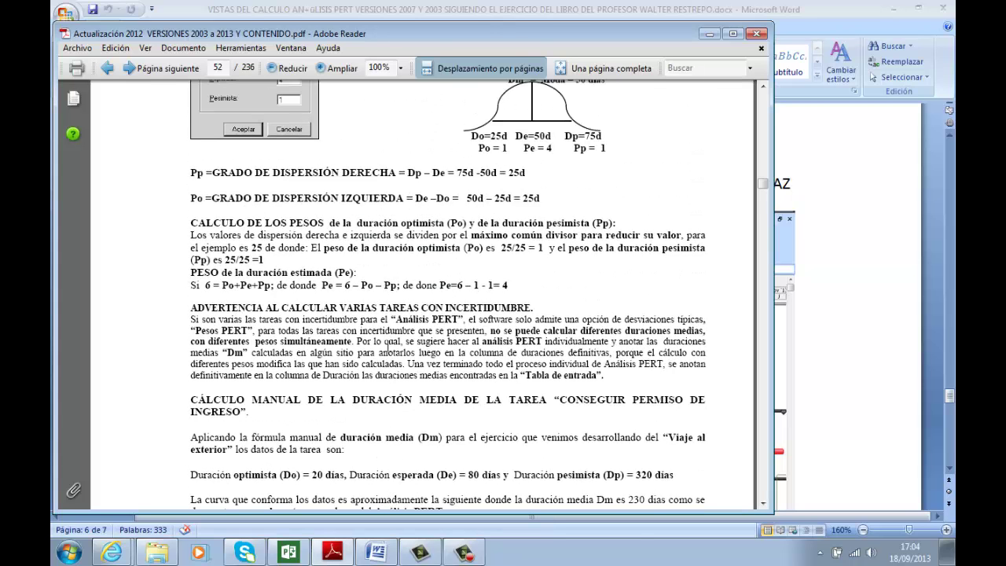
{"action": "scroll", "coordinate": [387, 345], "scroll_direction": "up", "scroll_amount": 1}
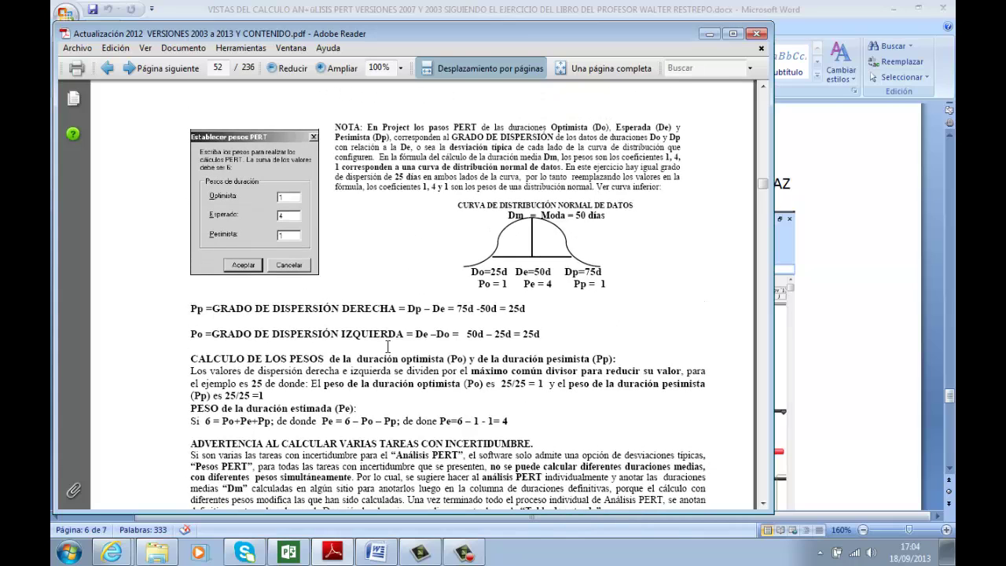
{"action": "scroll", "coordinate": [387, 345], "scroll_direction": "up", "scroll_amount": 3}
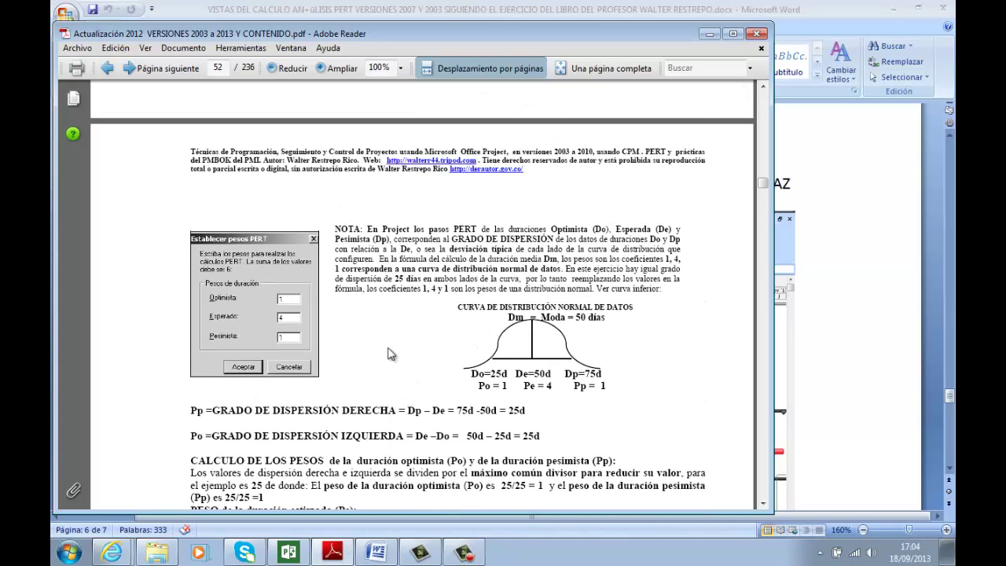
{"action": "scroll", "coordinate": [388, 353], "scroll_direction": "down", "scroll_amount": 8}
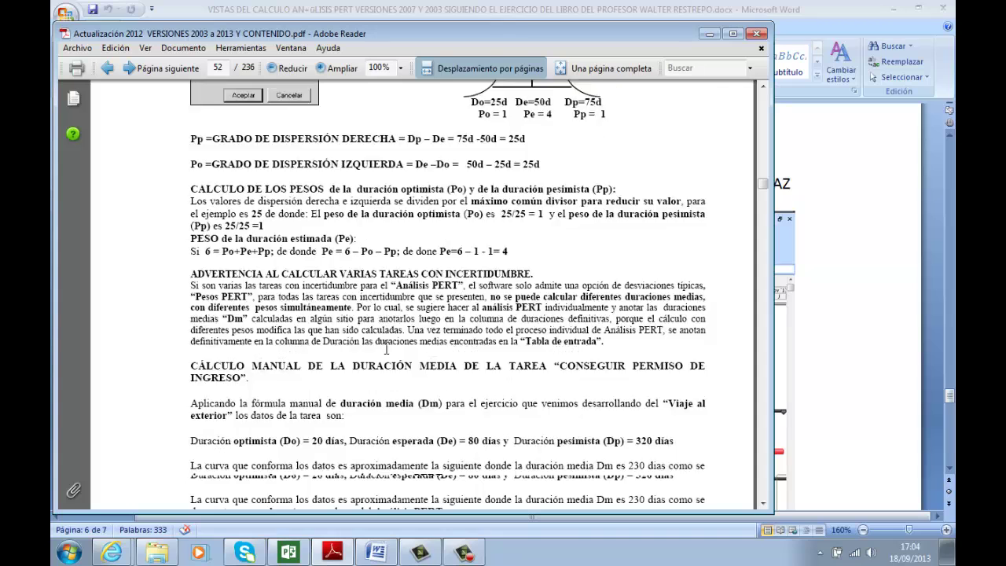
{"action": "scroll", "coordinate": [385, 349], "scroll_direction": "down", "scroll_amount": 3}
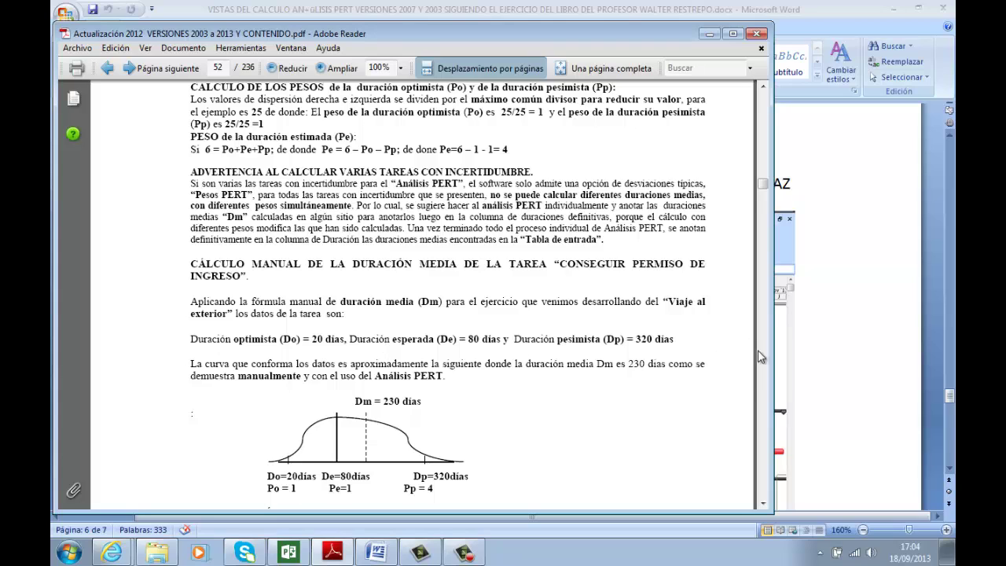
- Switch to Microsoft Project to check the duration of task 2.2, and compare it with the weeks-to-days conversion in the Word document
{"action": "left_click", "coordinate": [300, 555]}
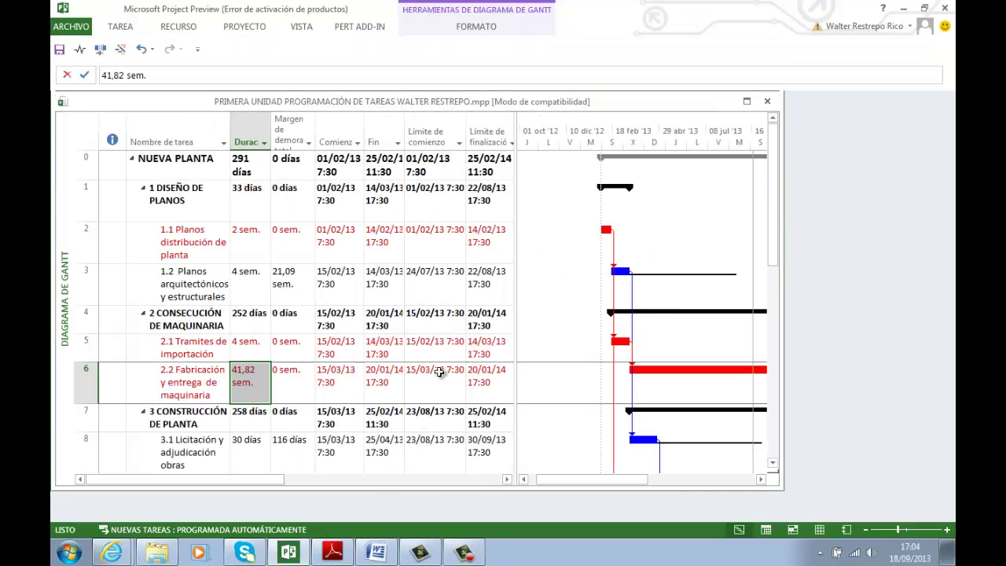
{"action": "left_click", "coordinate": [374, 554]}
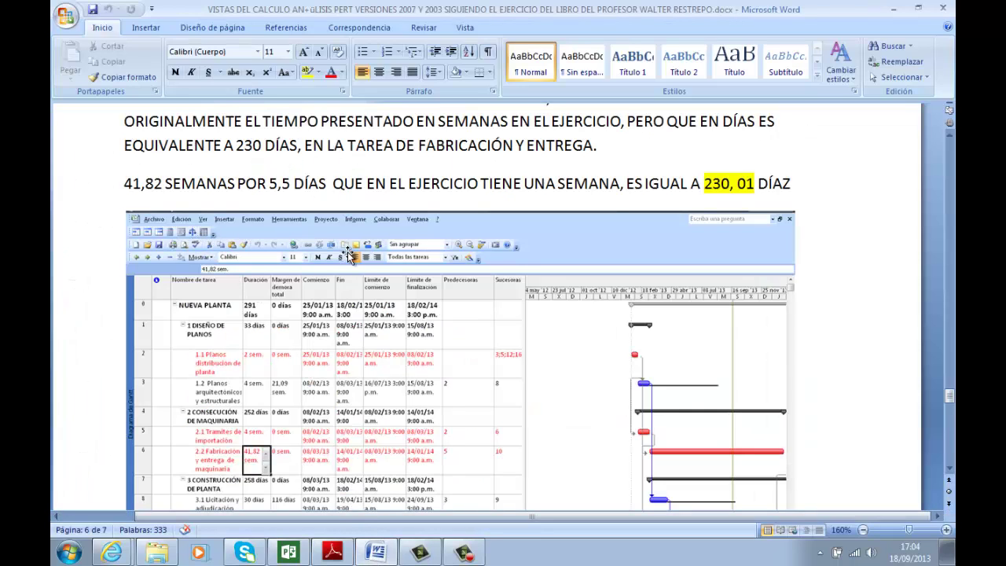
{"action": "left_click", "coordinate": [466, 555]}
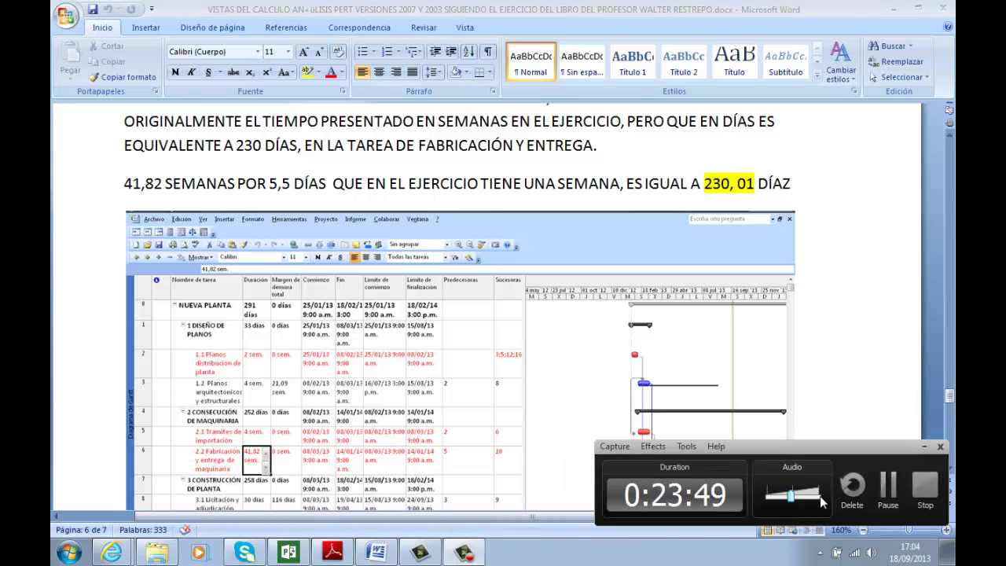